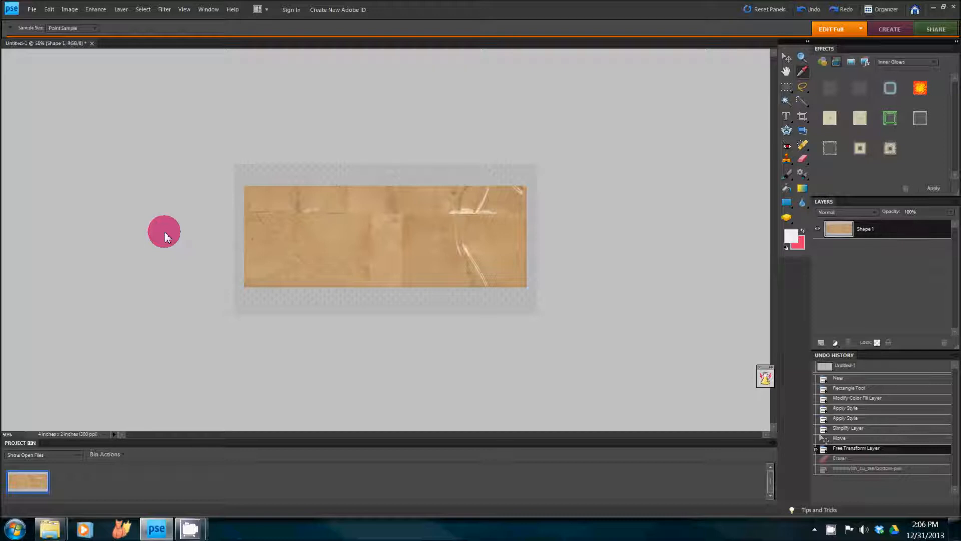
Step: Show the photo effects in the Effects panel and open the ProgramData folder on Local Disk (C:) in Windows Explorer
{"action": "left_click", "coordinate": [867, 61]}
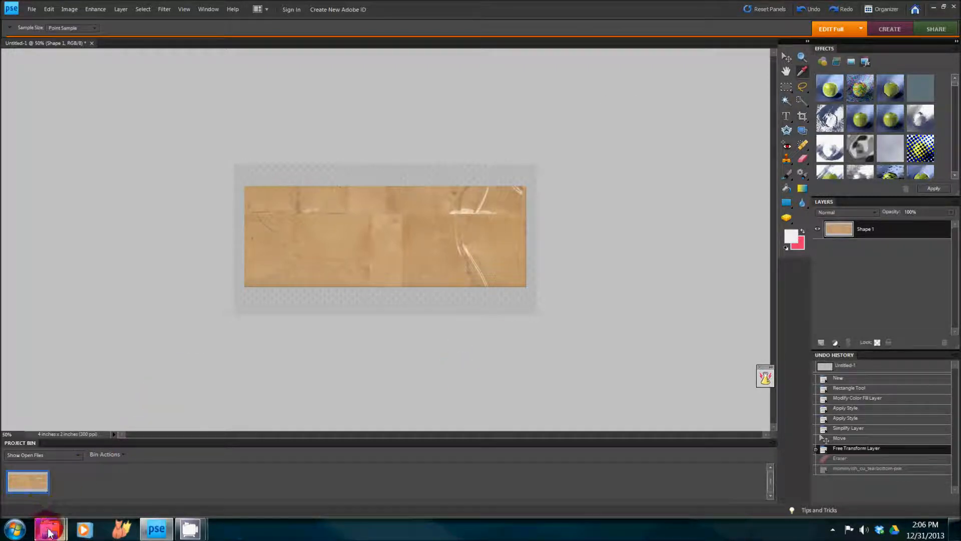
{"action": "mouse_move", "coordinate": [49, 532]}
{"action": "left_click", "coordinate": [84, 473]}
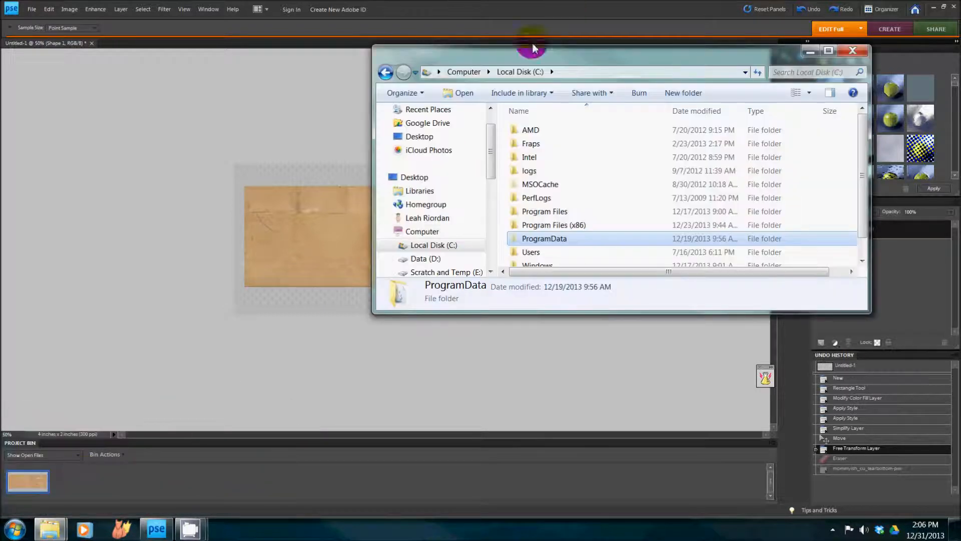
{"action": "left_click_drag", "start_coordinate": [532, 50], "coordinate": [250, 54]}
{"action": "left_click", "coordinate": [184, 247]}
{"action": "left_click", "coordinate": [258, 246]}
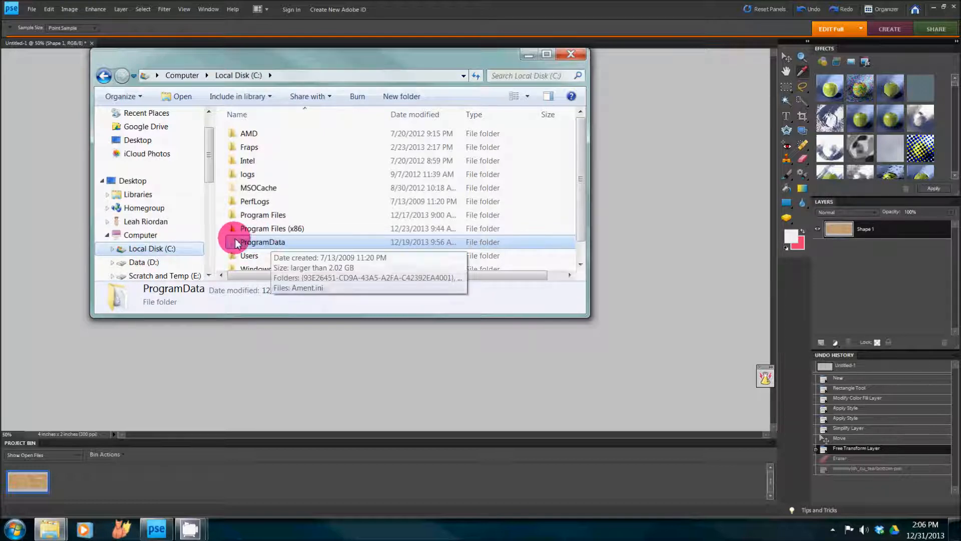
{"action": "right_click", "coordinate": [236, 243]}
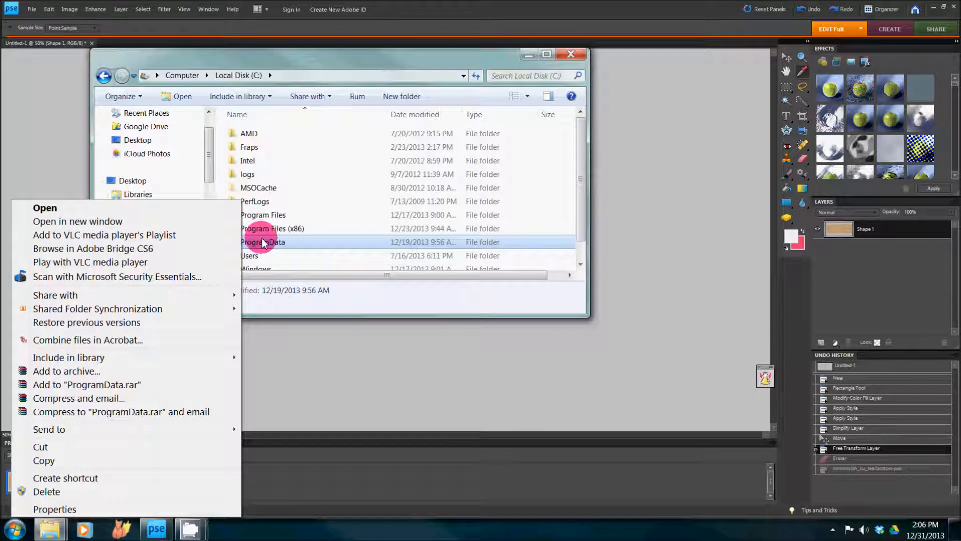
{"action": "double_click", "coordinate": [264, 243]}
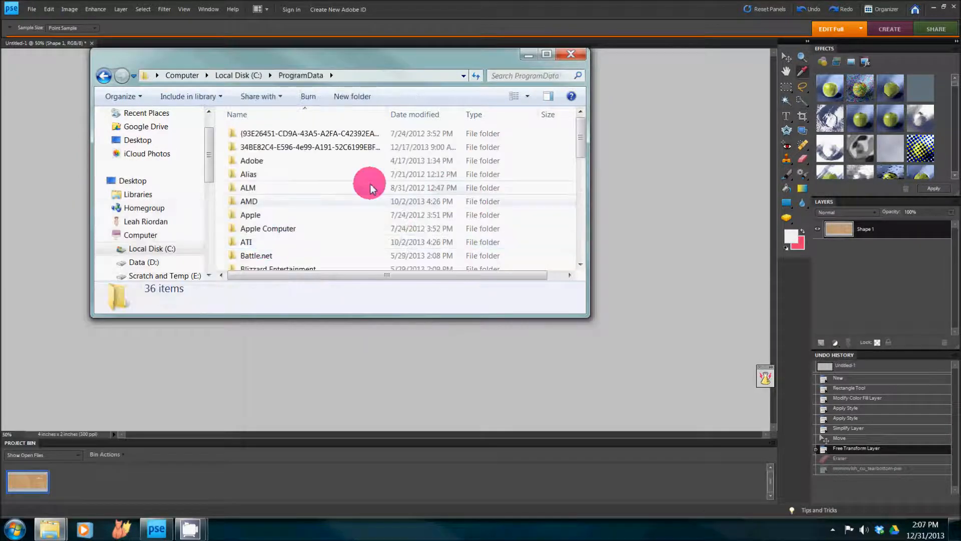
Step: Go from ProgramData through Adobe, Photoshop Elements and 8.0 into the Photo Creations folder
{"action": "double_click", "coordinate": [248, 160]}
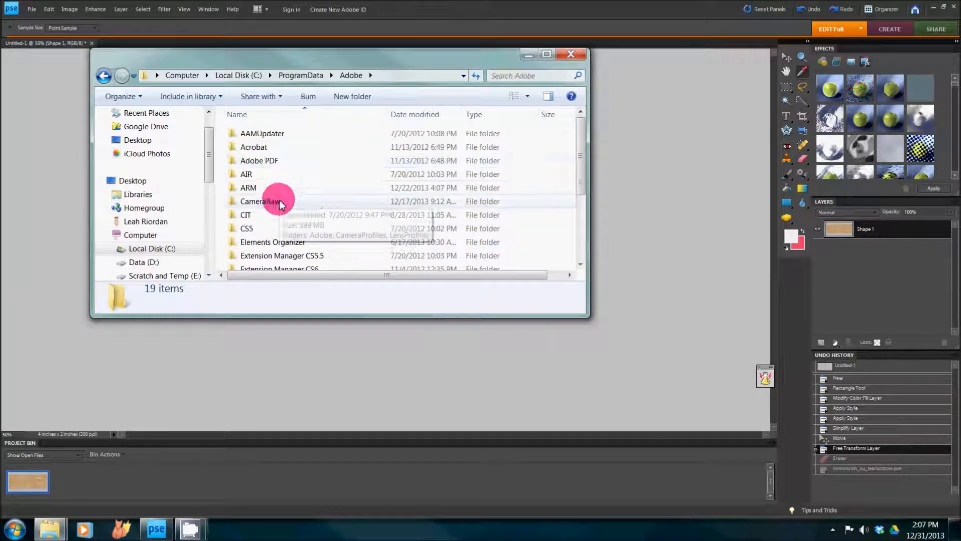
{"action": "scroll", "coordinate": [280, 204], "scroll_direction": "down", "scroll_amount": 3}
{"action": "double_click", "coordinate": [281, 224]}
{"action": "double_click", "coordinate": [245, 135]}
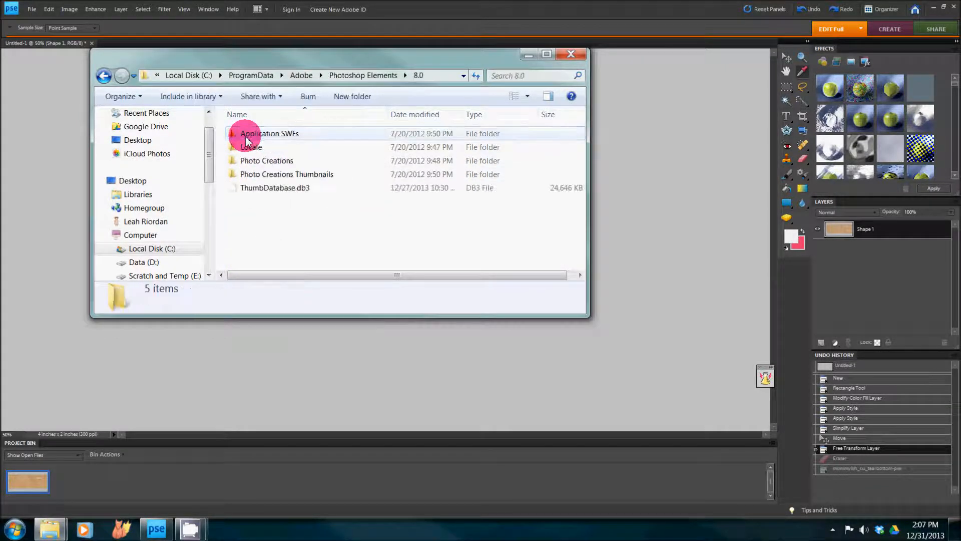
{"action": "double_click", "coordinate": [250, 161]}
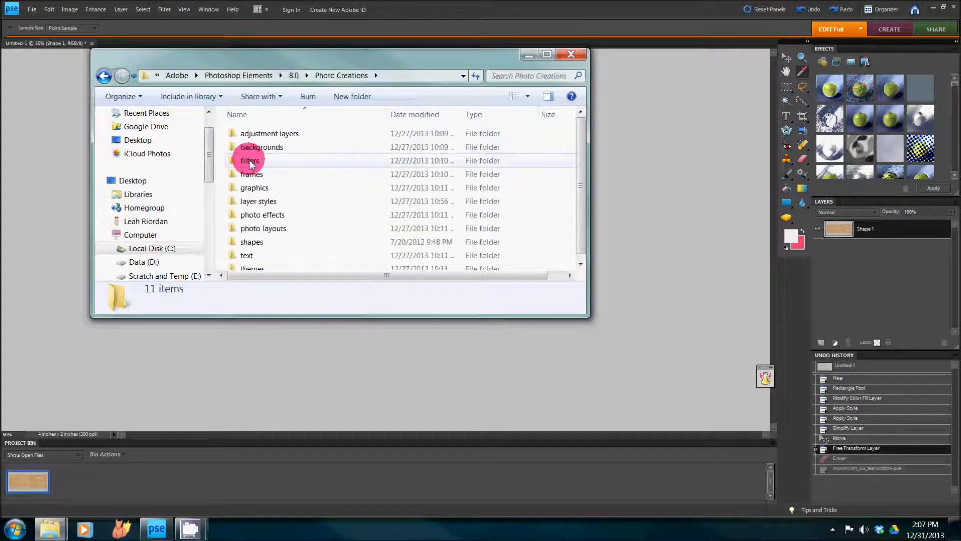
Step: Move the Photo Creations window aside and make it narrower and taller so all its folders fit
{"action": "left_click_drag", "start_coordinate": [333, 61], "coordinate": [268, 60]}
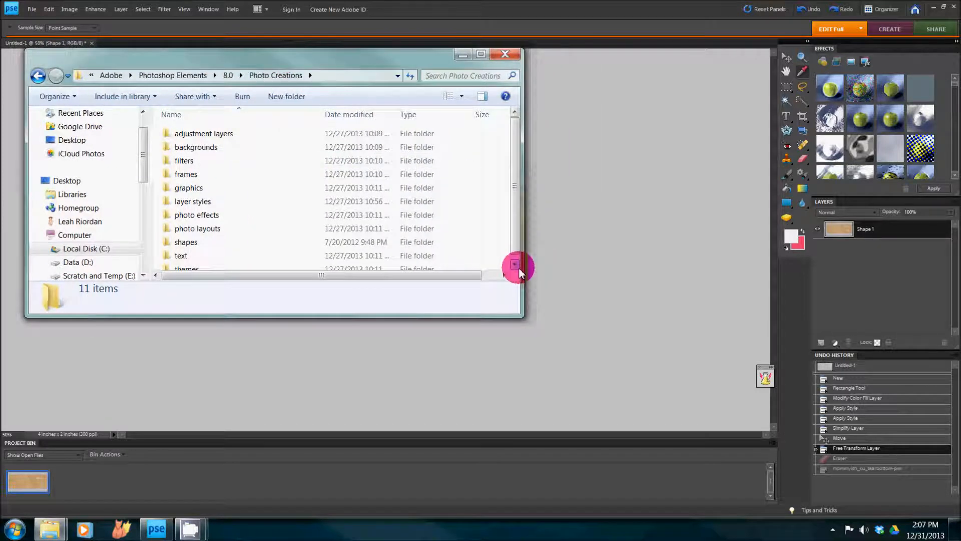
{"action": "left_click_drag", "start_coordinate": [521, 271], "coordinate": [414, 273]}
{"action": "left_click_drag", "start_coordinate": [321, 323], "coordinate": [321, 371]}
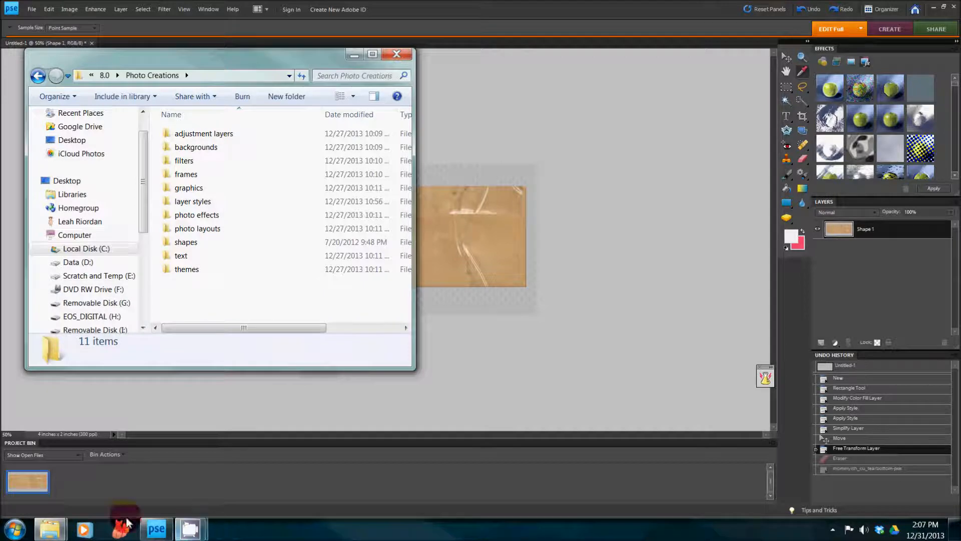
Step: Bring up the PSE folder window with the tear action files and arrange it beside the Photo Creations window
{"action": "mouse_move", "coordinate": [49, 528]}
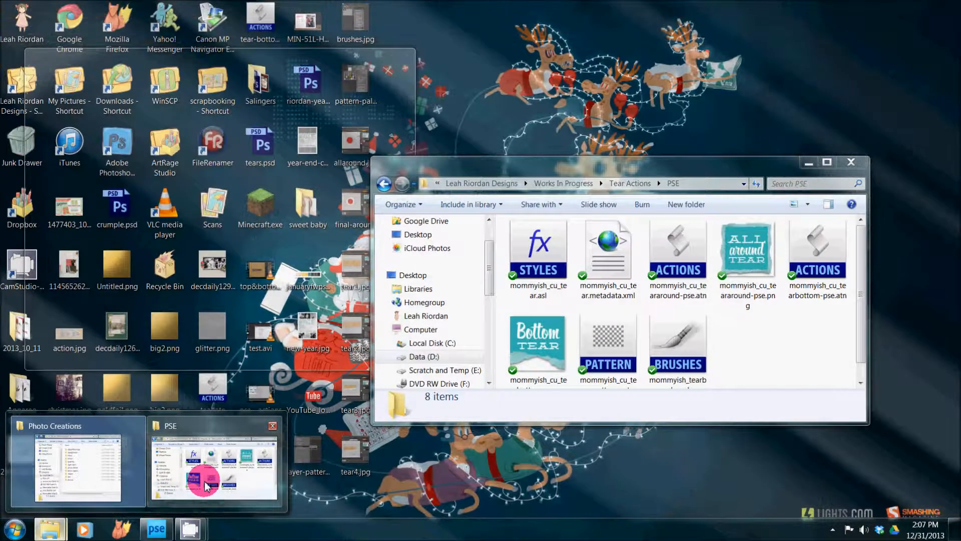
{"action": "left_click", "coordinate": [206, 485]}
{"action": "left_click_drag", "start_coordinate": [376, 241], "coordinate": [419, 215]}
{"action": "left_click_drag", "start_coordinate": [577, 157], "coordinate": [569, 47]}
{"action": "left_click", "coordinate": [553, 426]}
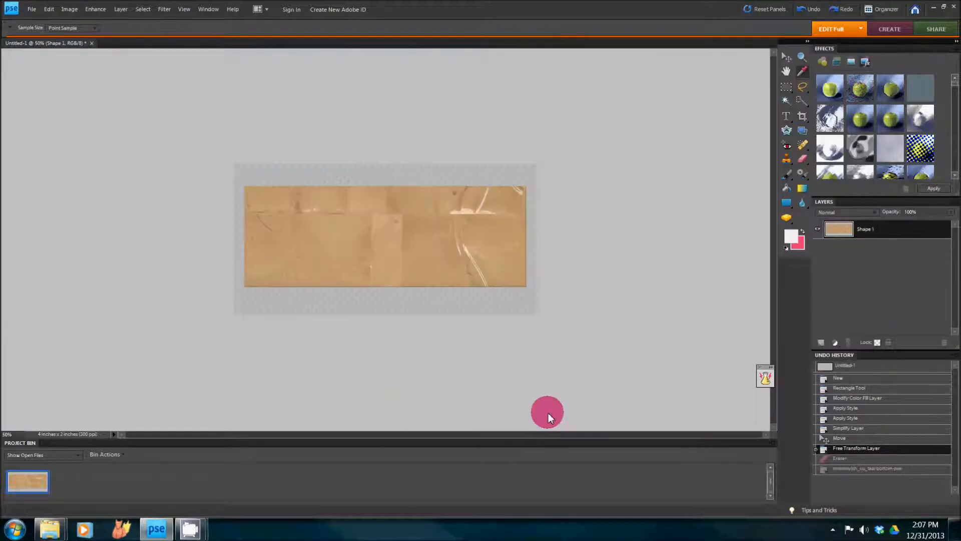
{"action": "mouse_move", "coordinate": [48, 524]}
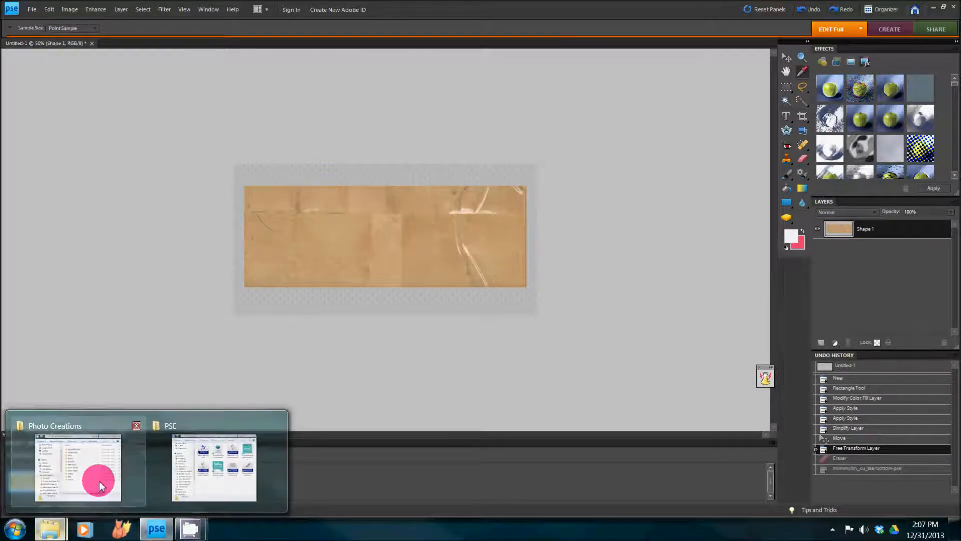
{"action": "left_click", "coordinate": [99, 485]}
{"action": "left_click", "coordinate": [198, 469]}
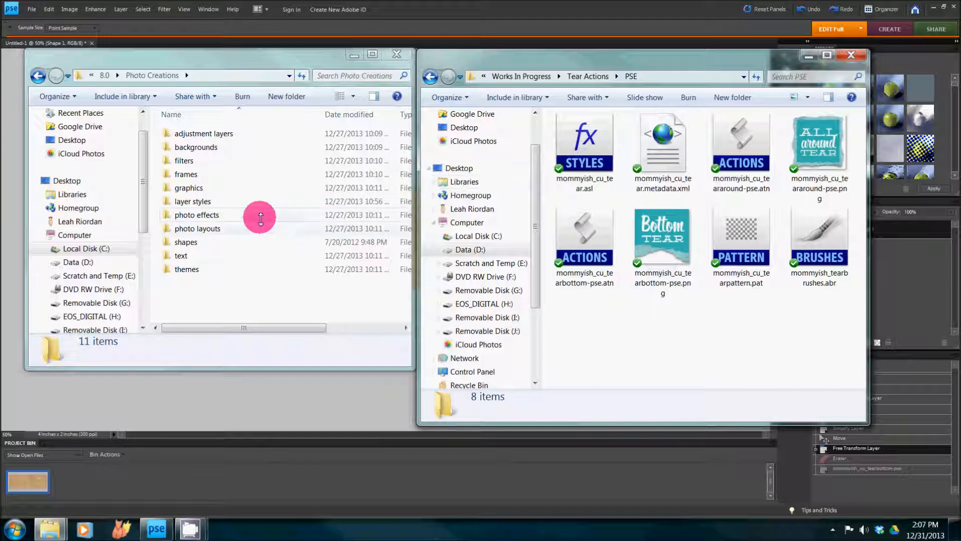
Step: Open the layer styles folder and select mommyish_cu_tear.asl and mommyish_cu_tear.metadata.xml in the PSE folder
{"action": "double_click", "coordinate": [214, 201]}
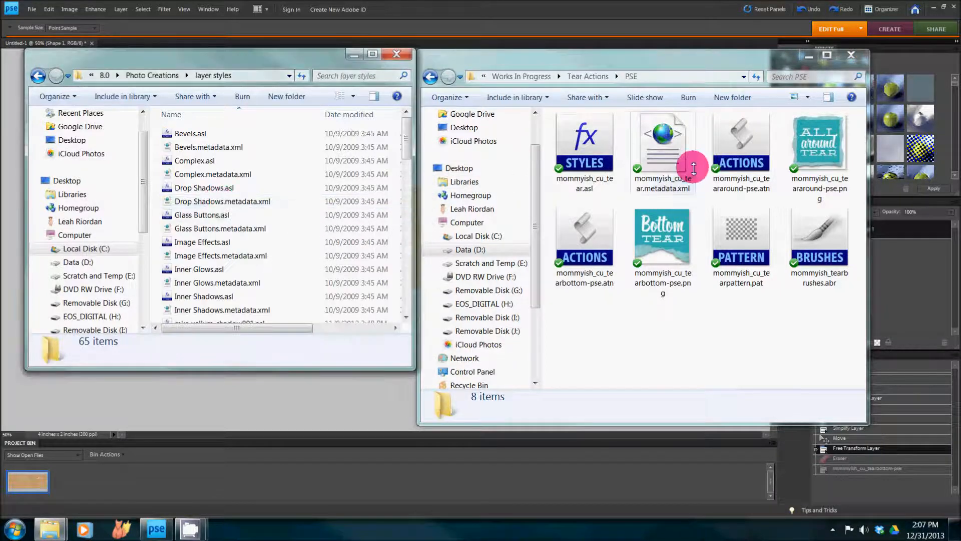
{"action": "left_click", "coordinate": [670, 160]}
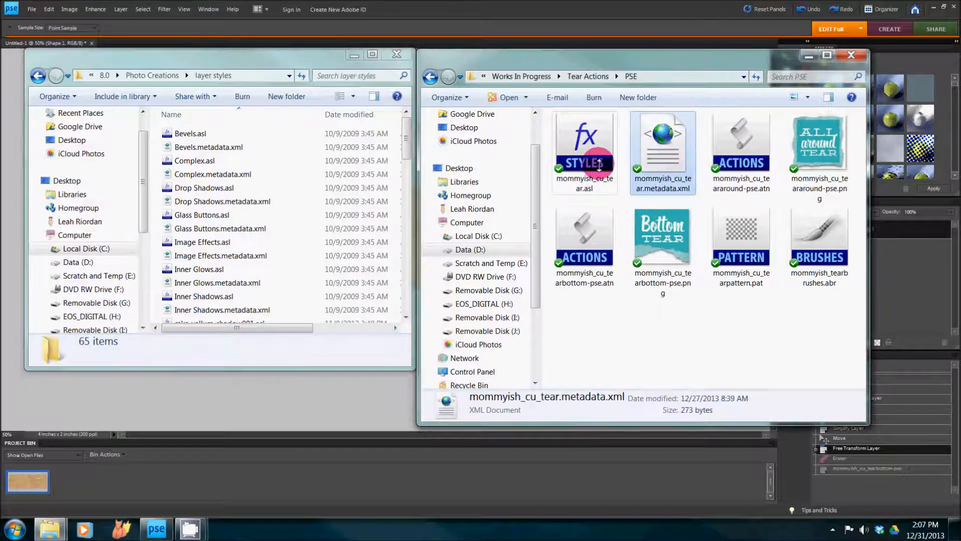
{"action": "left_click", "coordinate": [618, 161], "text": "ctrl"}
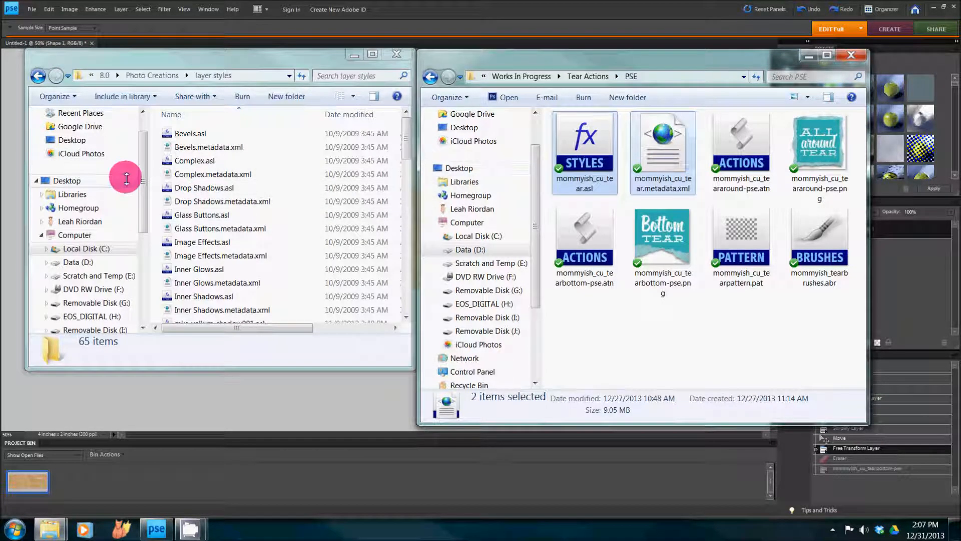
Step: Open the photo effects folder, point out the teararound and tearbottom .atn and .png files in the PSE folder, and close both folder windows
{"action": "left_click", "coordinate": [155, 76]}
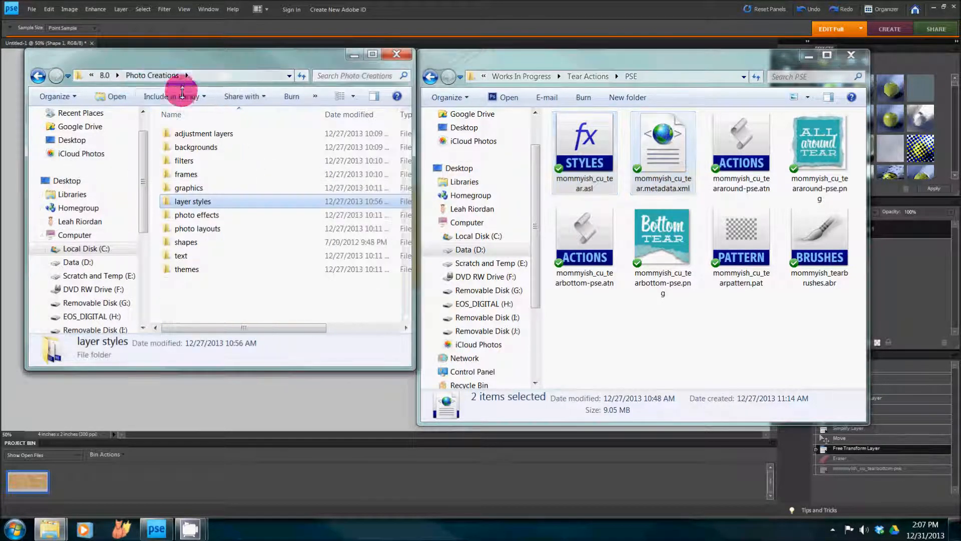
{"action": "left_click", "coordinate": [205, 216]}
{"action": "double_click", "coordinate": [206, 216]}
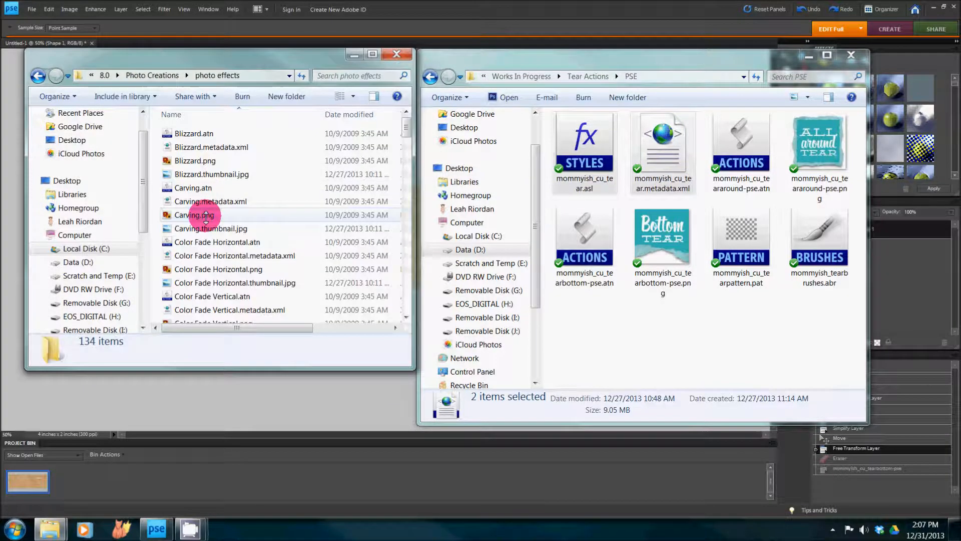
{"action": "left_click", "coordinate": [750, 170]}
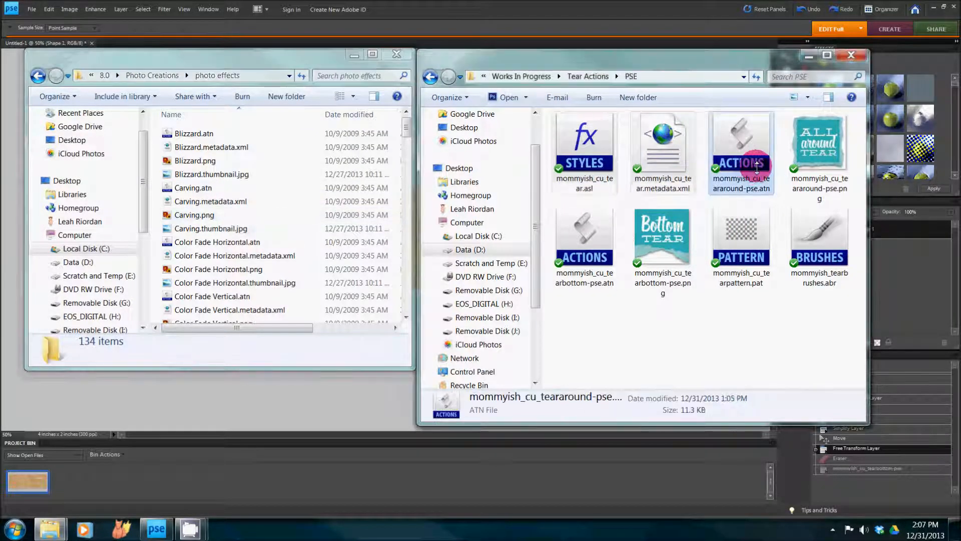
{"action": "left_click", "coordinate": [820, 150]}
{"action": "left_click", "coordinate": [577, 265]}
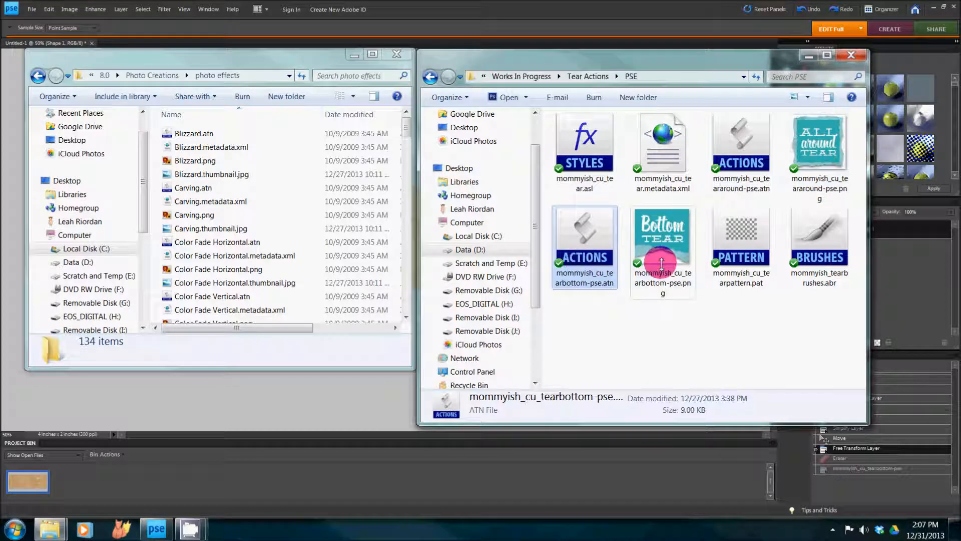
{"action": "left_click", "coordinate": [661, 264]}
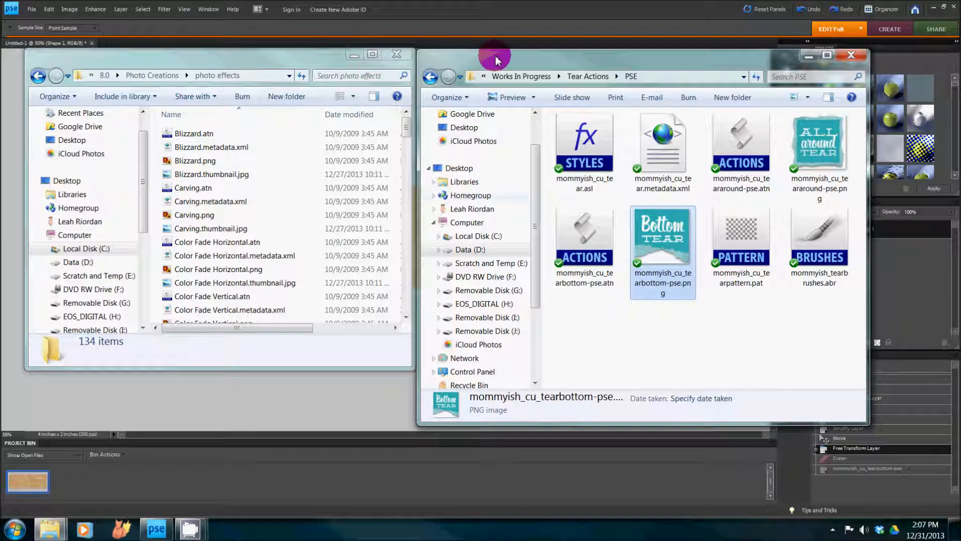
{"action": "left_click", "coordinate": [390, 61]}
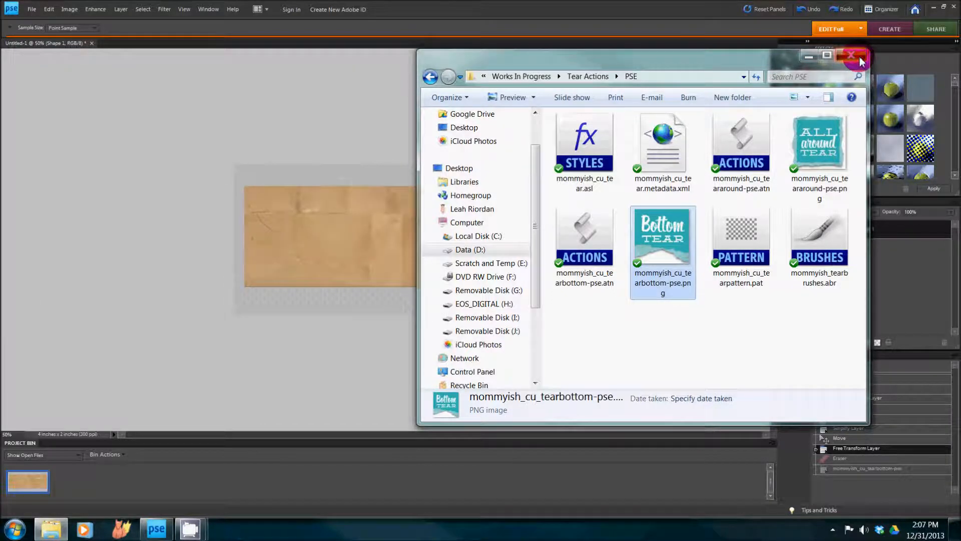
{"action": "left_click", "coordinate": [861, 61]}
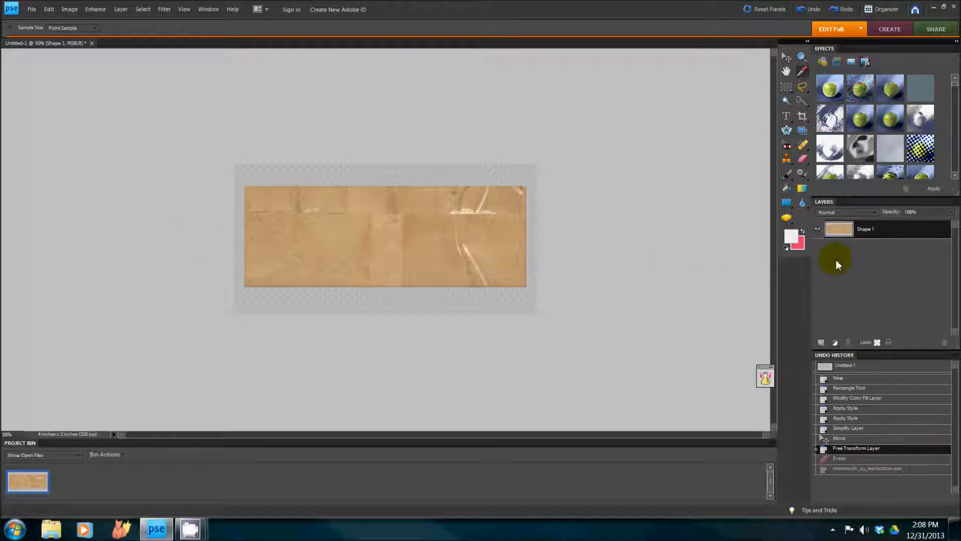
Step: Activate the Brush tool and view the brush file offered by Load Brushes, leaving the dialog without loading it
{"action": "left_click", "coordinate": [786, 176]}
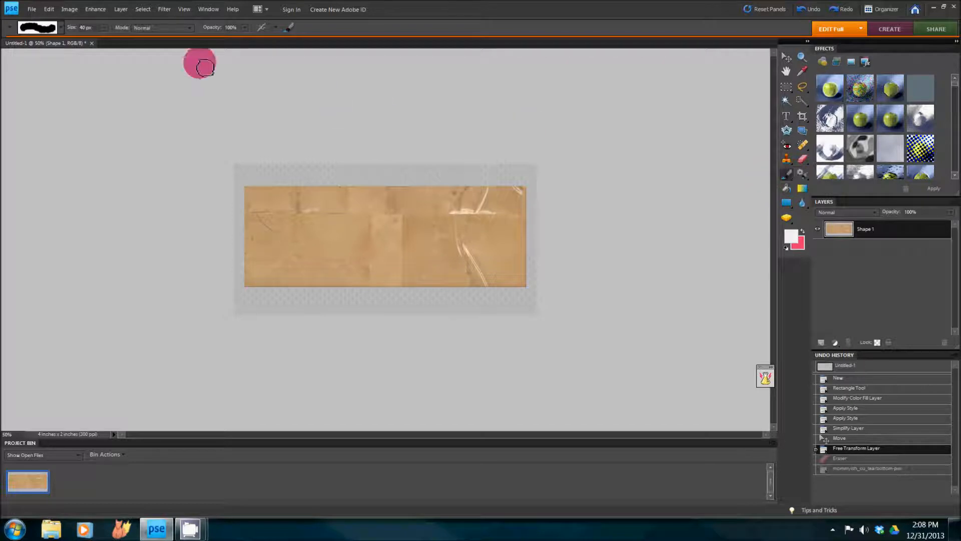
{"action": "left_click", "coordinate": [59, 28]}
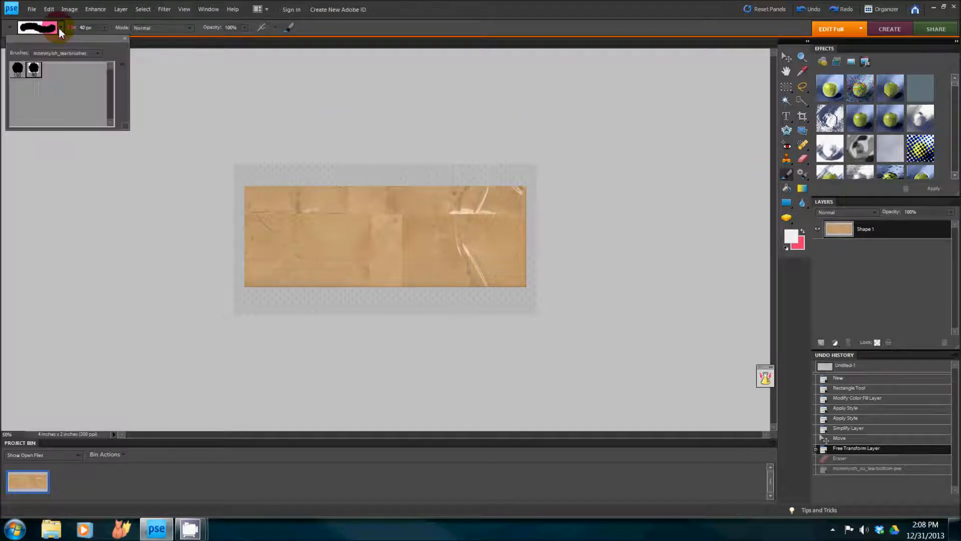
{"action": "left_click", "coordinate": [124, 67]}
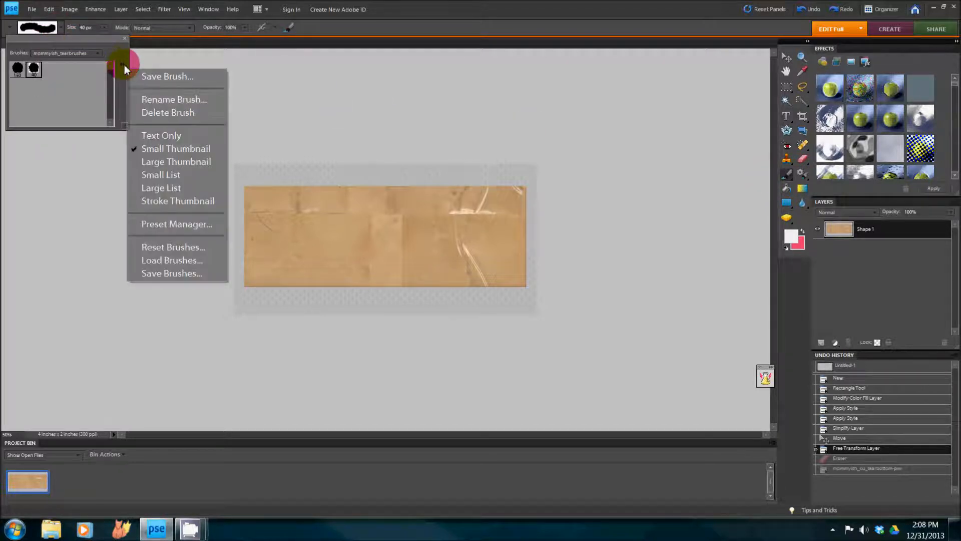
{"action": "left_click", "coordinate": [184, 262]}
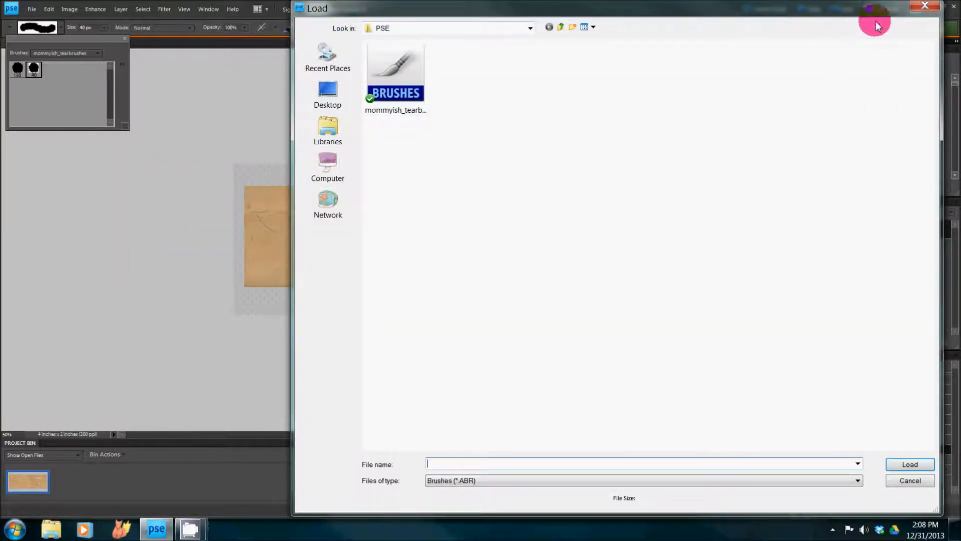
{"action": "left_click", "coordinate": [923, 8]}
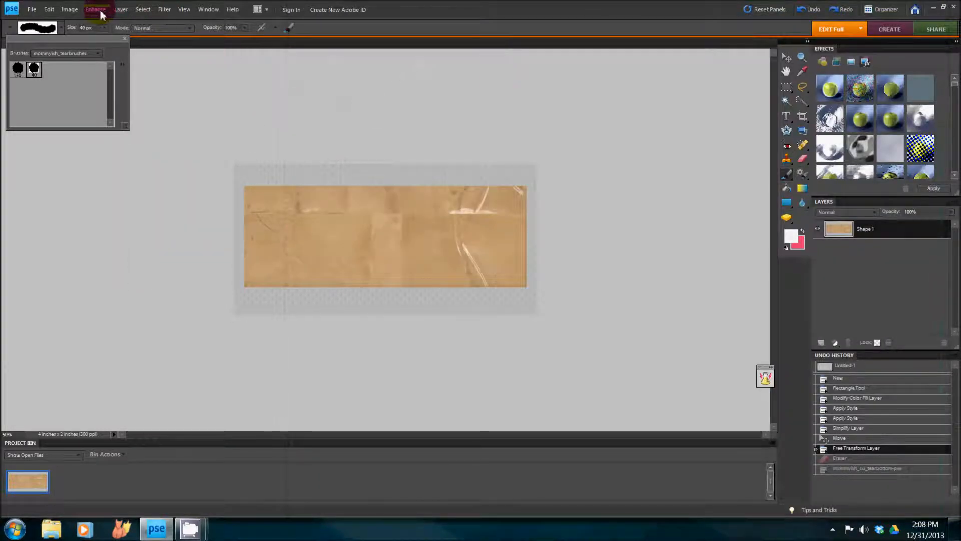
Step: Create a new pattern fill layer above Shape 1 with the default layer name, Normal mode and 100% opacity
{"action": "left_click", "coordinate": [122, 9]}
{"action": "left_click", "coordinate": [121, 9]}
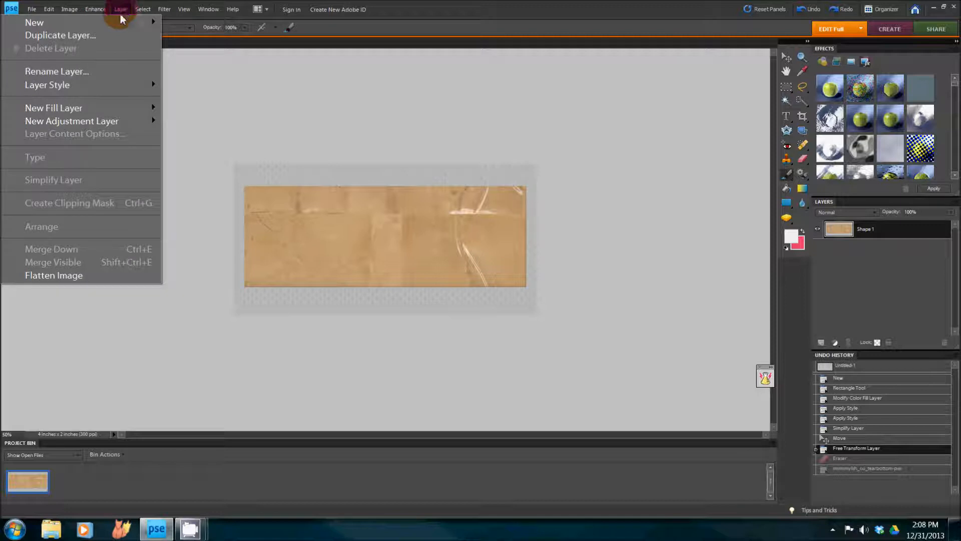
{"action": "left_click", "coordinate": [118, 109]}
{"action": "left_click", "coordinate": [195, 140]}
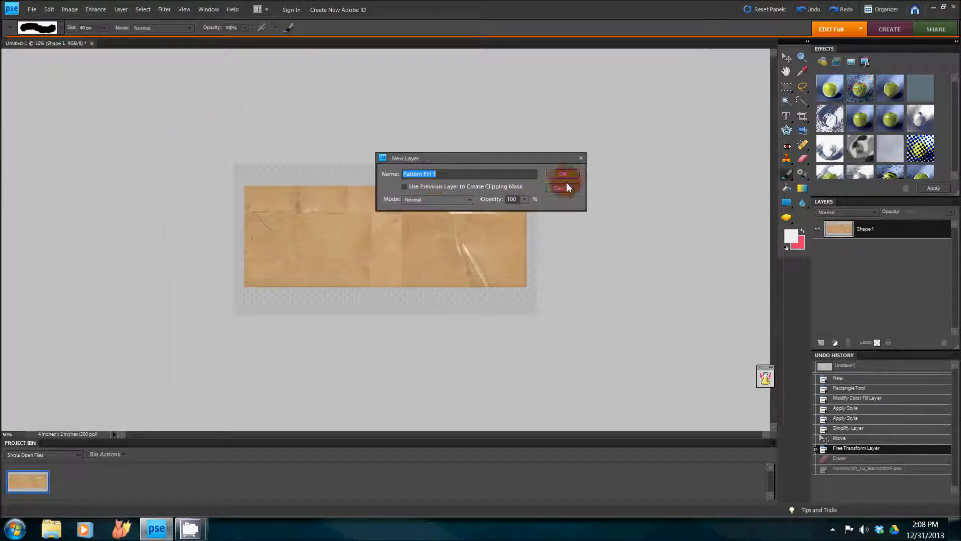
{"action": "left_click", "coordinate": [573, 176]}
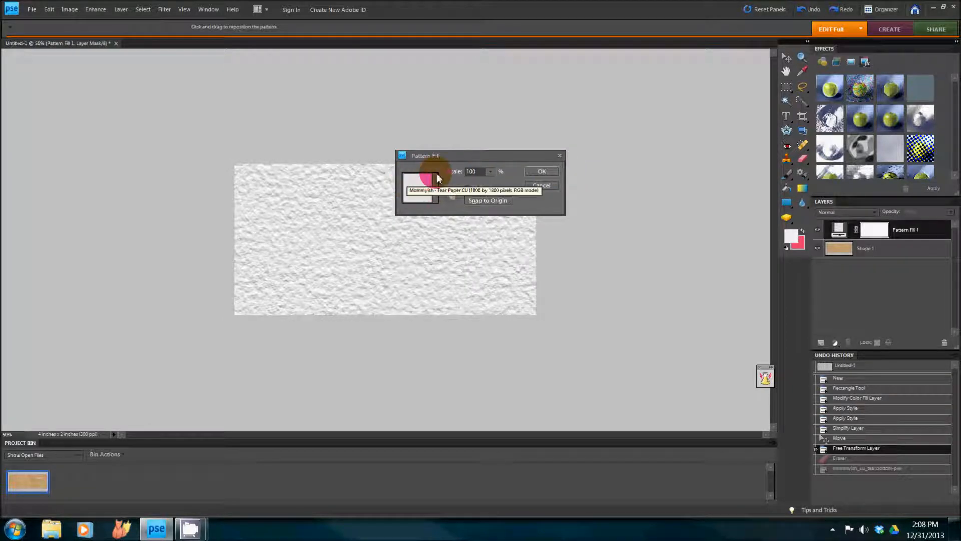
Step: View the pattern file offered for loading in the PSE folder, leave it unloaded, and cancel the pattern fill layer
{"action": "left_click", "coordinate": [437, 189]}
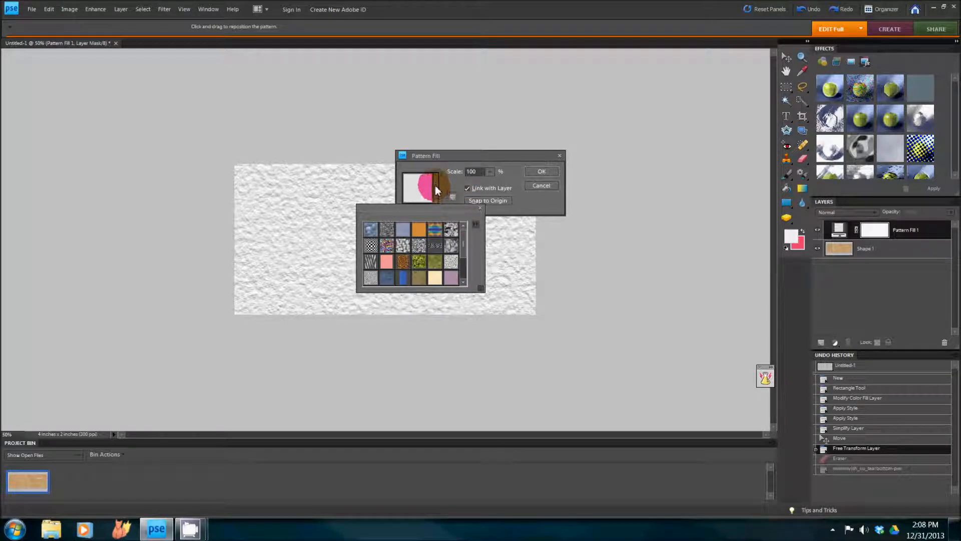
{"action": "left_click", "coordinate": [476, 224]}
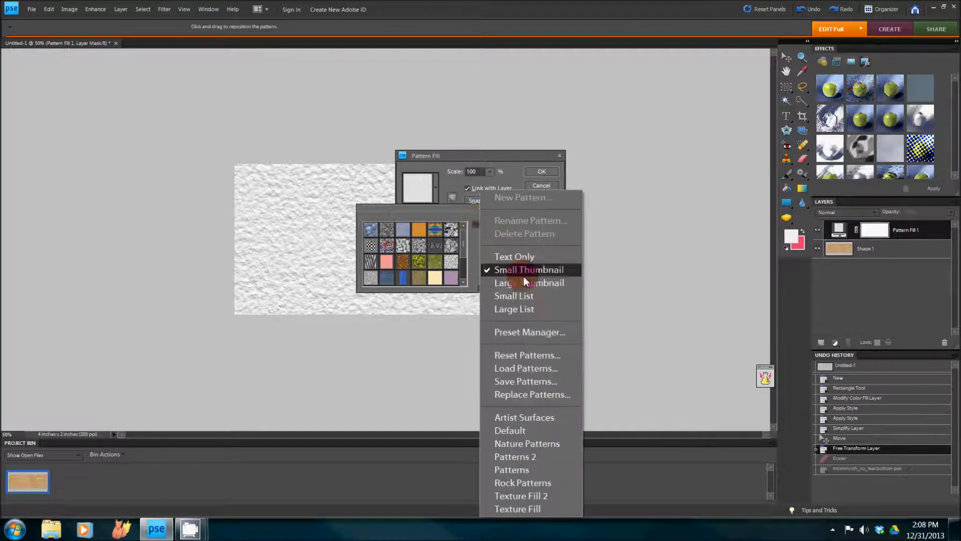
{"action": "left_click", "coordinate": [532, 369]}
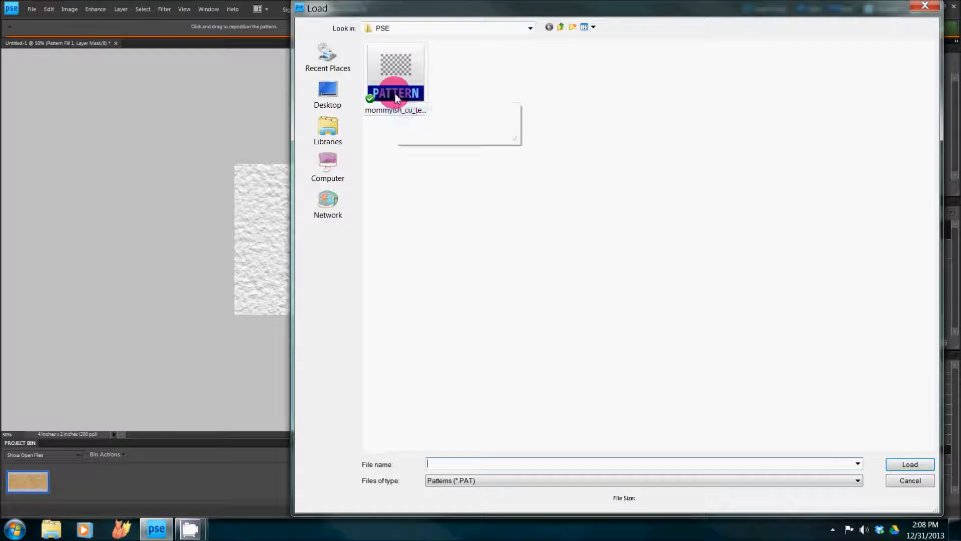
{"action": "left_click", "coordinate": [923, 11]}
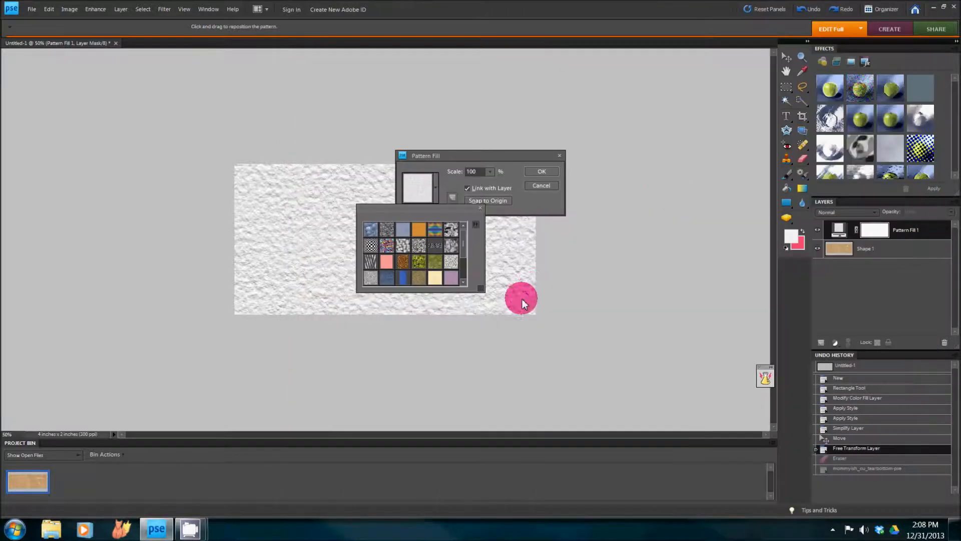
{"action": "left_click", "coordinate": [541, 186]}
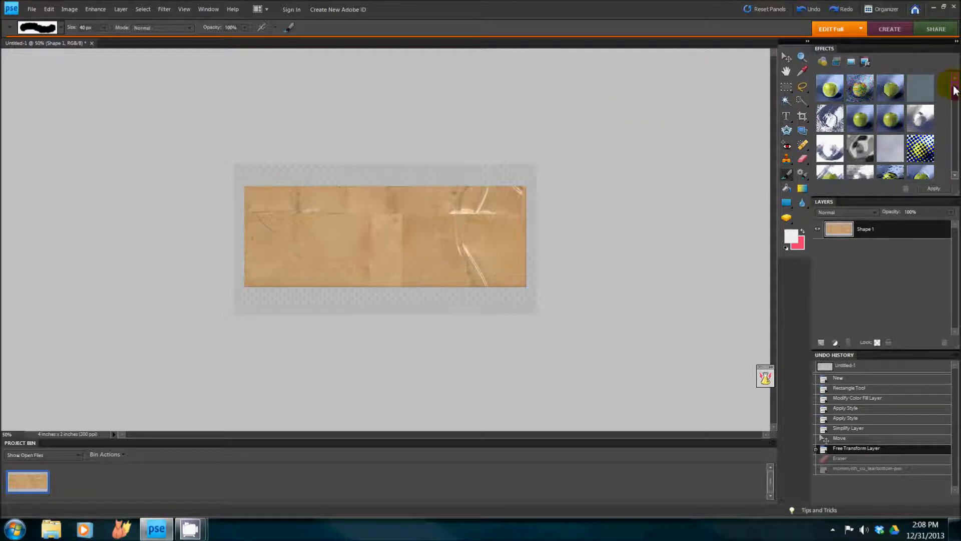
Step: Sample the brown paper's hue and set the foreground color to the pale off-white f2ebe2
{"action": "left_click_drag", "start_coordinate": [955, 89], "coordinate": [955, 172]}
{"action": "scroll", "coordinate": [889, 132], "scroll_direction": "down", "scroll_amount": 2}
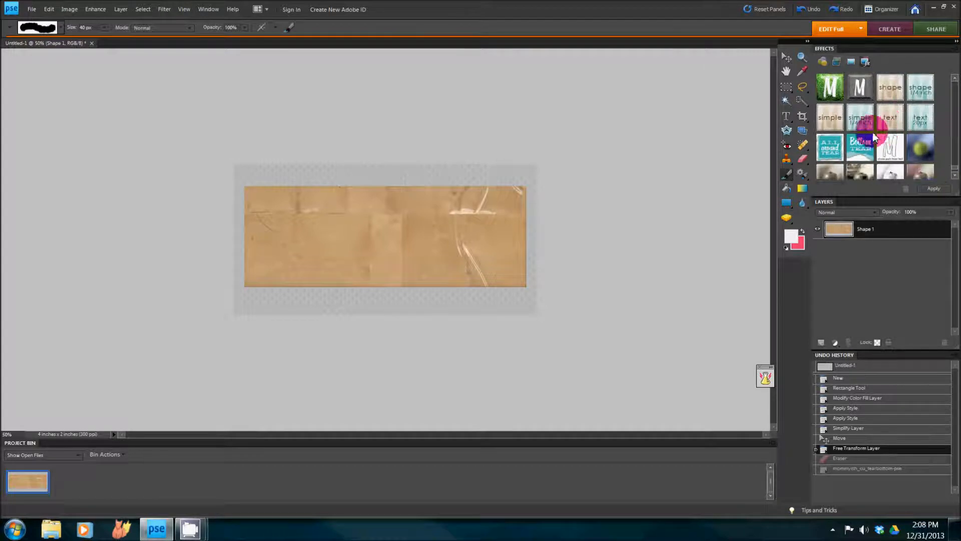
{"action": "scroll", "coordinate": [856, 132], "scroll_direction": "up", "scroll_amount": 1}
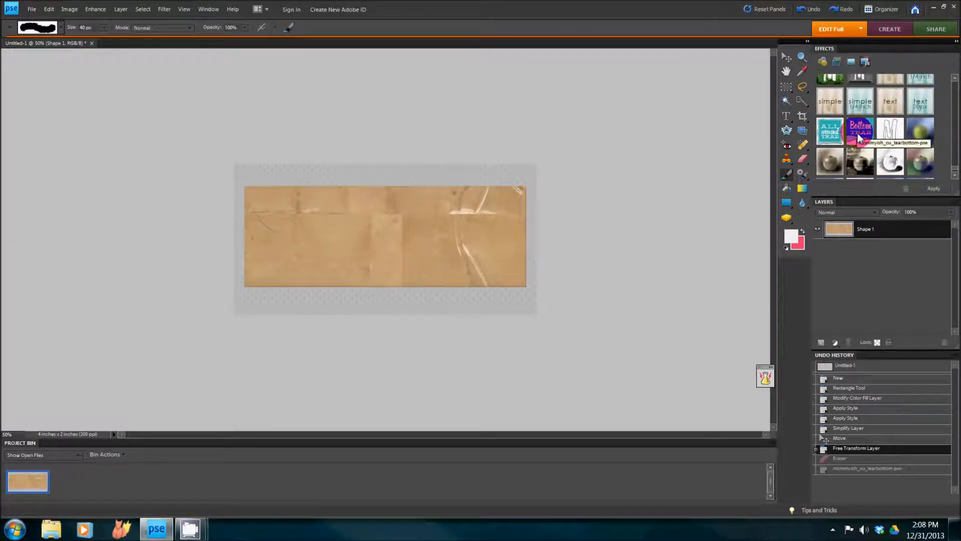
{"action": "left_click", "coordinate": [792, 240]}
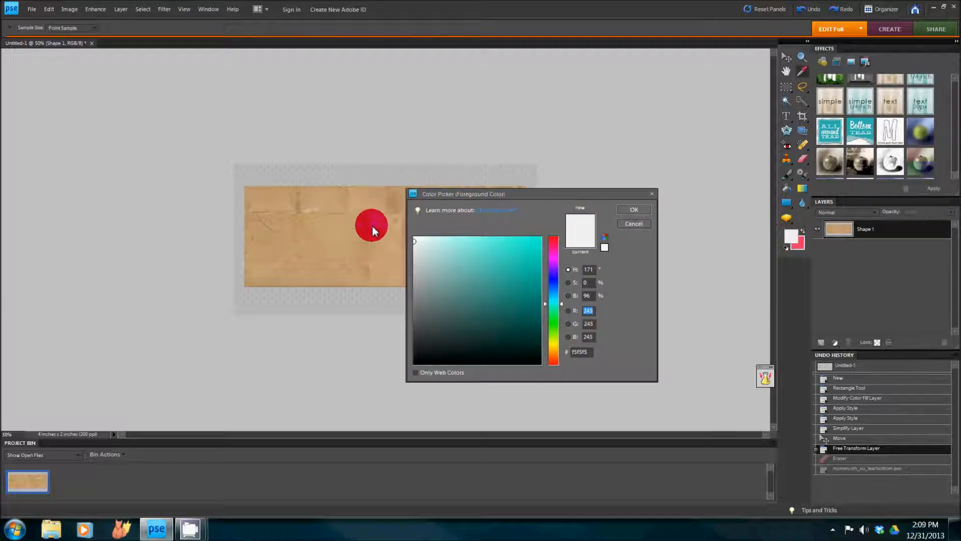
{"action": "left_click", "coordinate": [372, 230]}
{"action": "left_click", "coordinate": [423, 244]}
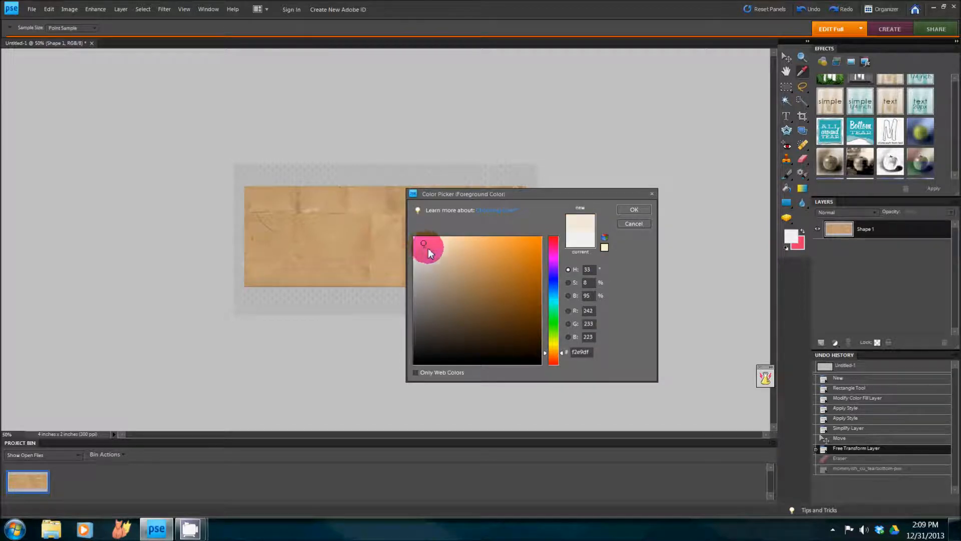
{"action": "left_click_drag", "start_coordinate": [421, 245], "coordinate": [424, 246]}
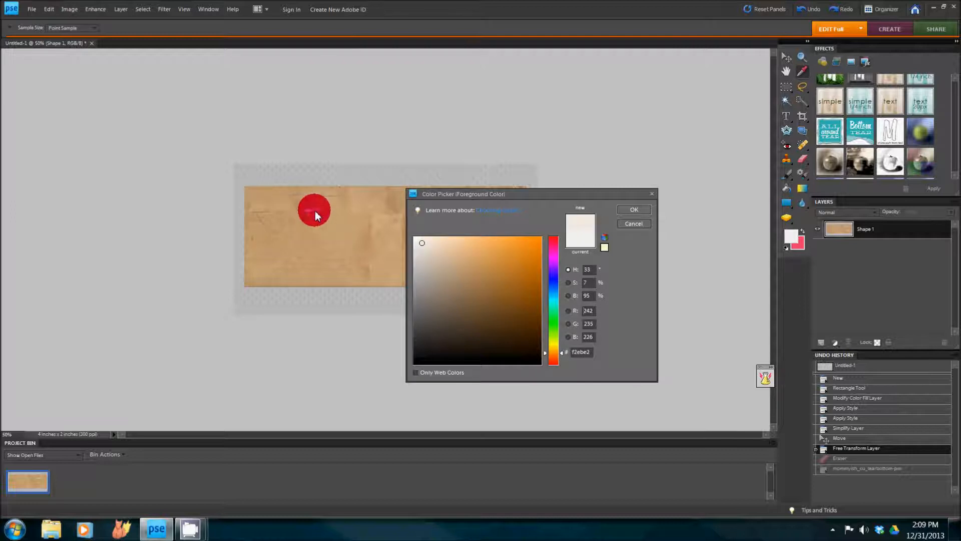
{"action": "left_click", "coordinate": [635, 210]}
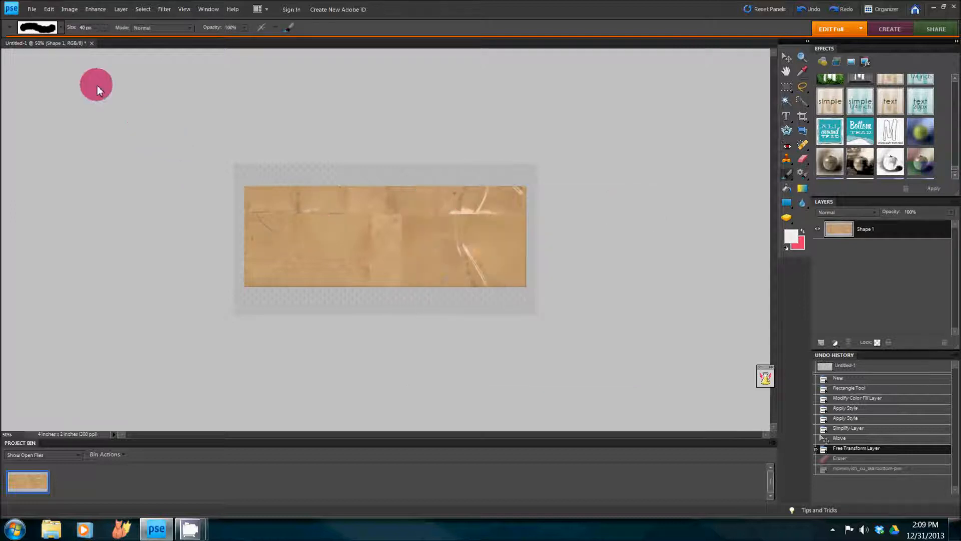
Step: Choose the 40 px brush from mommyish_tearbrushes and run the All Around Tear effect on Shape 1, accepting the style settings
{"action": "left_click", "coordinate": [45, 30]}
{"action": "left_click", "coordinate": [34, 70]}
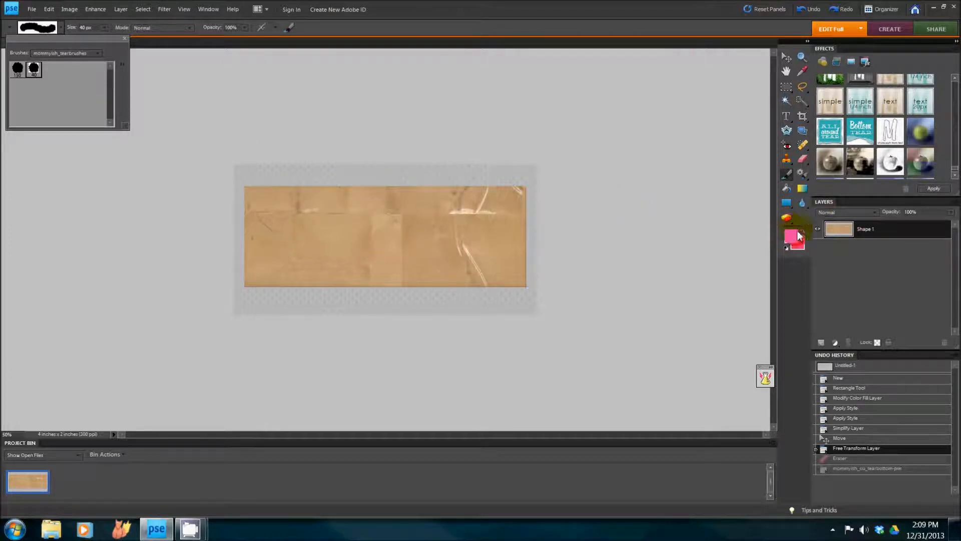
{"action": "left_click", "coordinate": [831, 138]}
{"action": "double_click", "coordinate": [831, 138]}
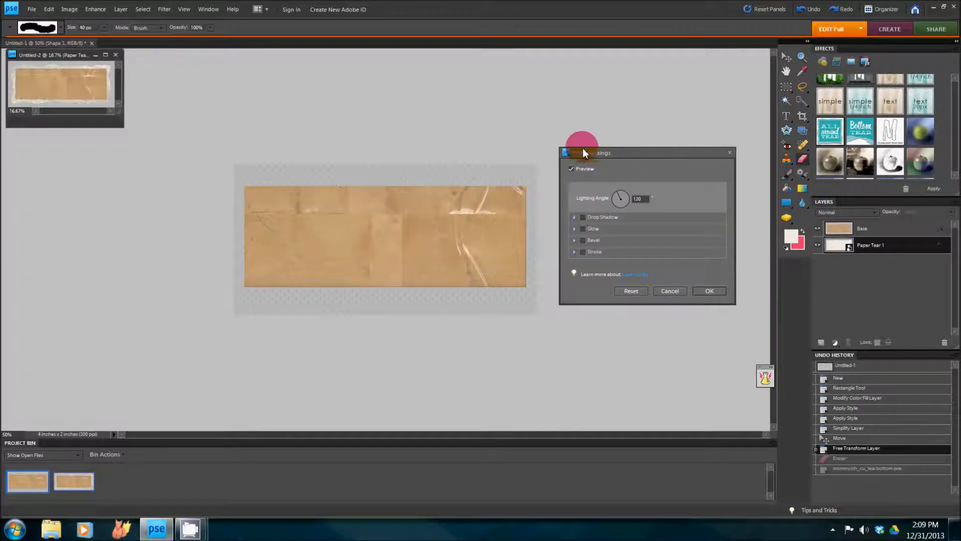
{"action": "left_click", "coordinate": [711, 290]}
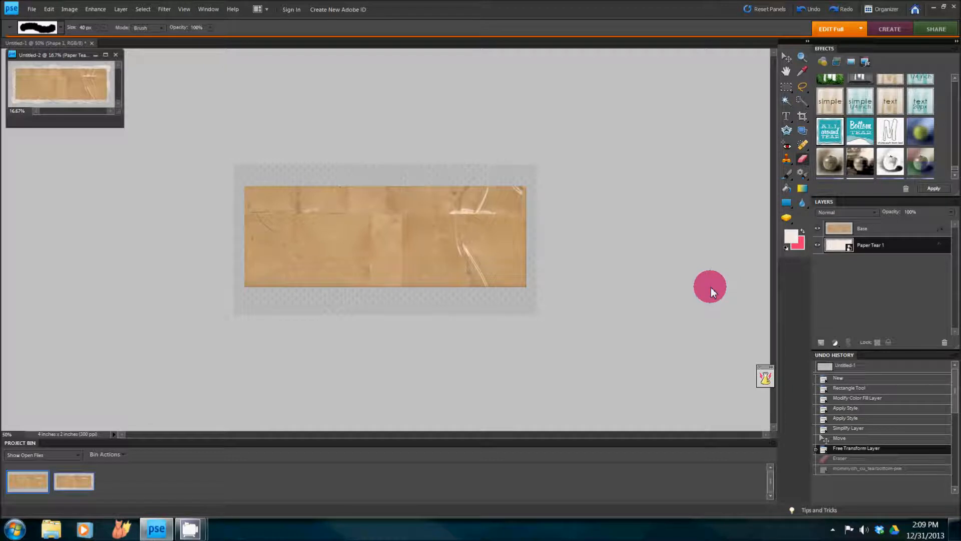
Step: Dock the floating Untitled-2 torn-edge document as a tab and set its zoom to 100%
{"action": "left_click_drag", "start_coordinate": [44, 57], "coordinate": [122, 43]}
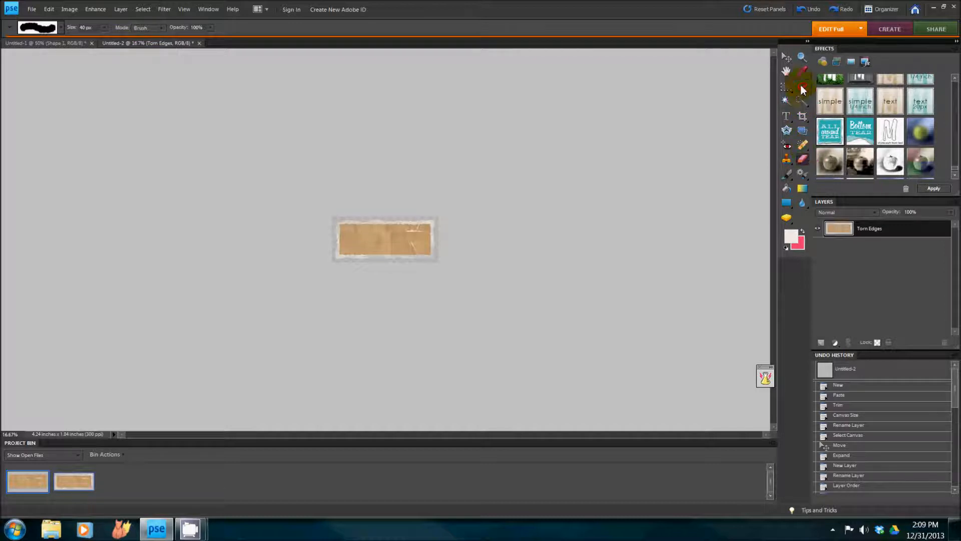
{"action": "left_click", "coordinate": [800, 60]}
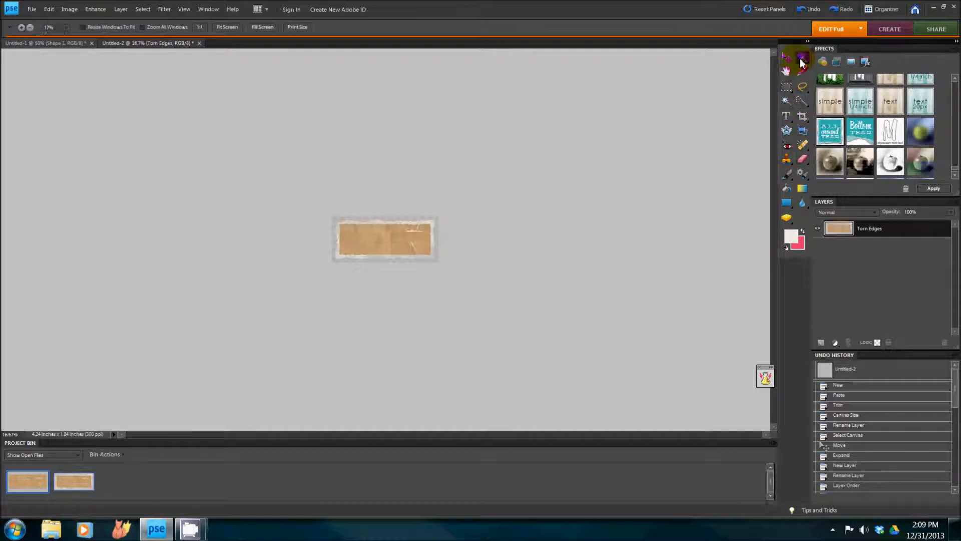
{"action": "double_click", "coordinate": [61, 27]}
{"action": "type", "text": "100"}
{"action": "key", "text": "Return"}
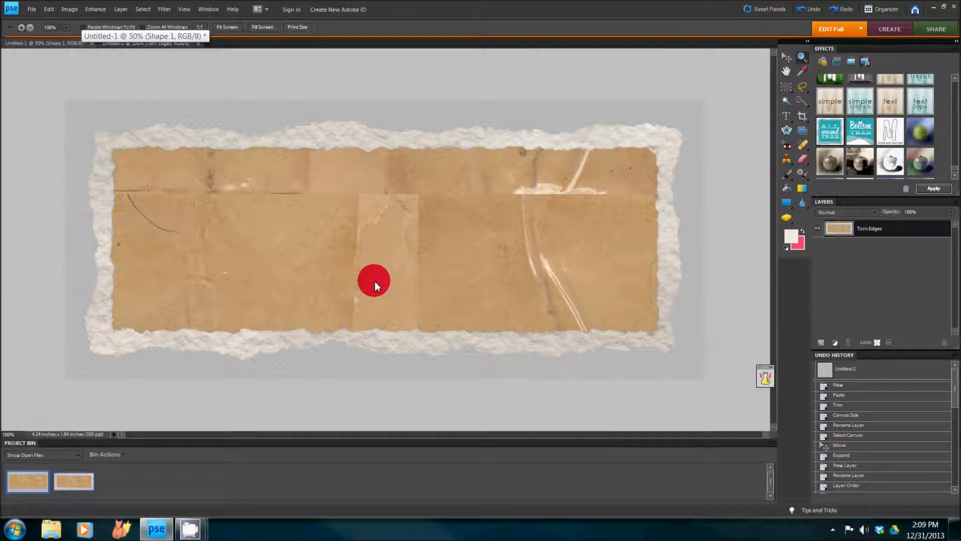
Step: Erase bits of the torn border at the upper-right corner, the upper edge and the lower edge with the 40 px tear brush
{"action": "left_click", "coordinate": [802, 159]}
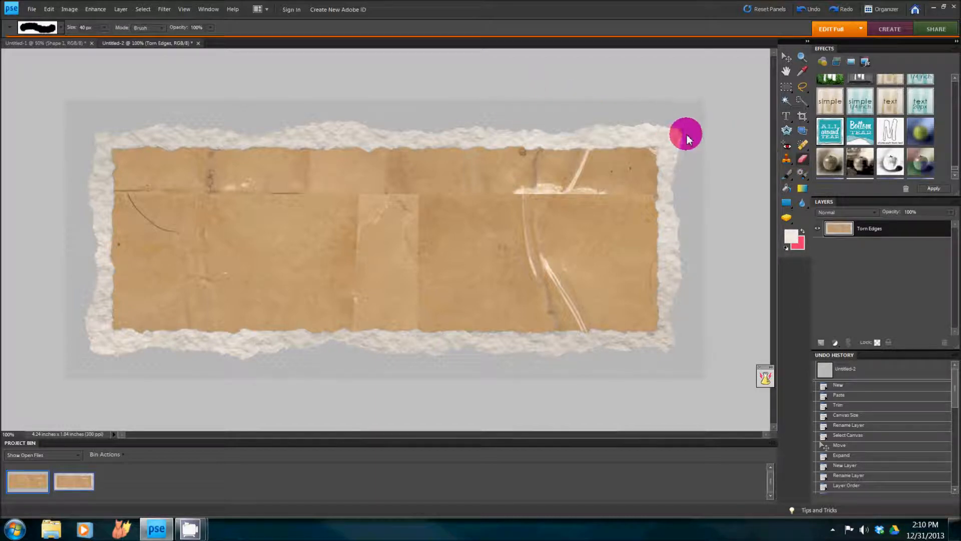
{"action": "left_click", "coordinate": [635, 125]}
{"action": "left_click", "coordinate": [297, 123]}
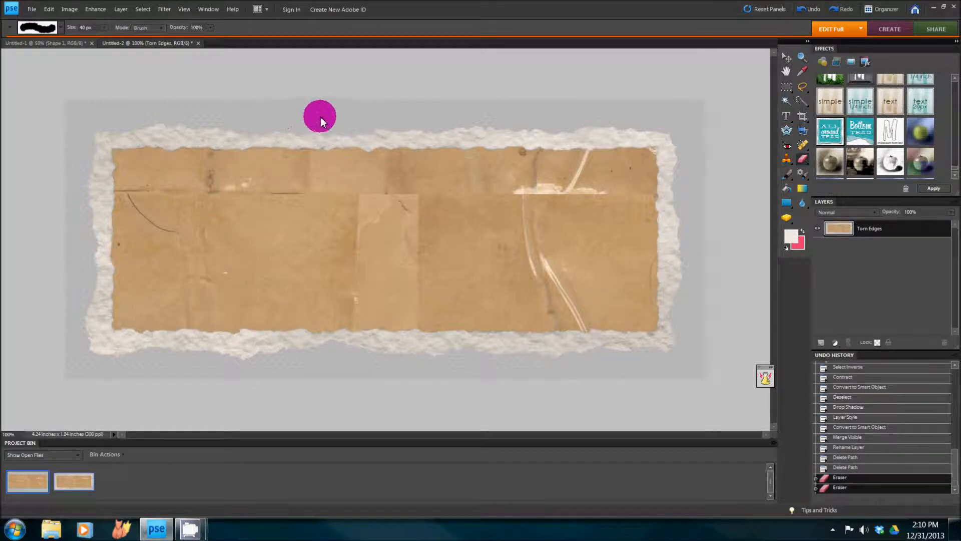
{"action": "left_click", "coordinate": [262, 358]}
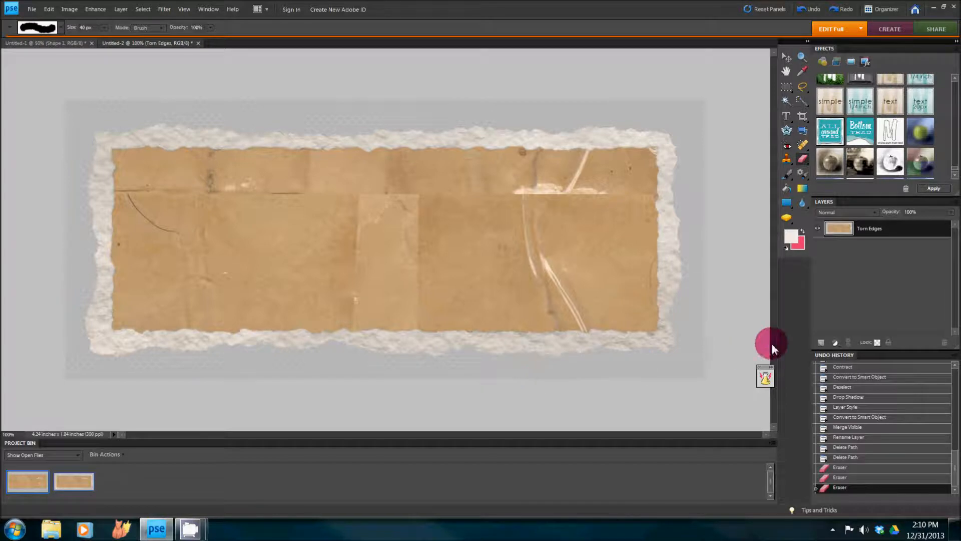
Step: Add a new layer beneath Torn Edges and apply the Mommyish - Paper Tear Style to it
{"action": "left_click", "coordinate": [822, 342]}
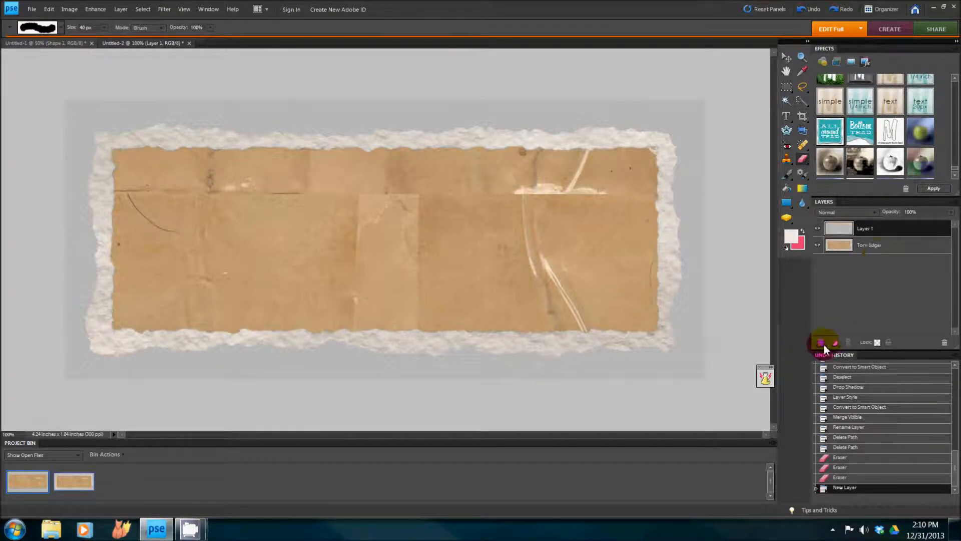
{"action": "left_click_drag", "start_coordinate": [900, 230], "coordinate": [894, 249]}
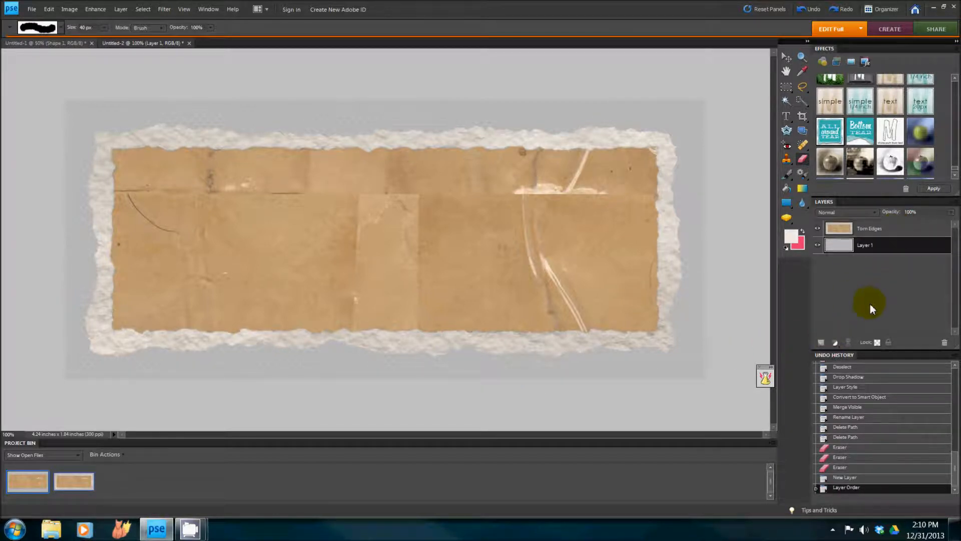
{"action": "left_click", "coordinate": [838, 61]}
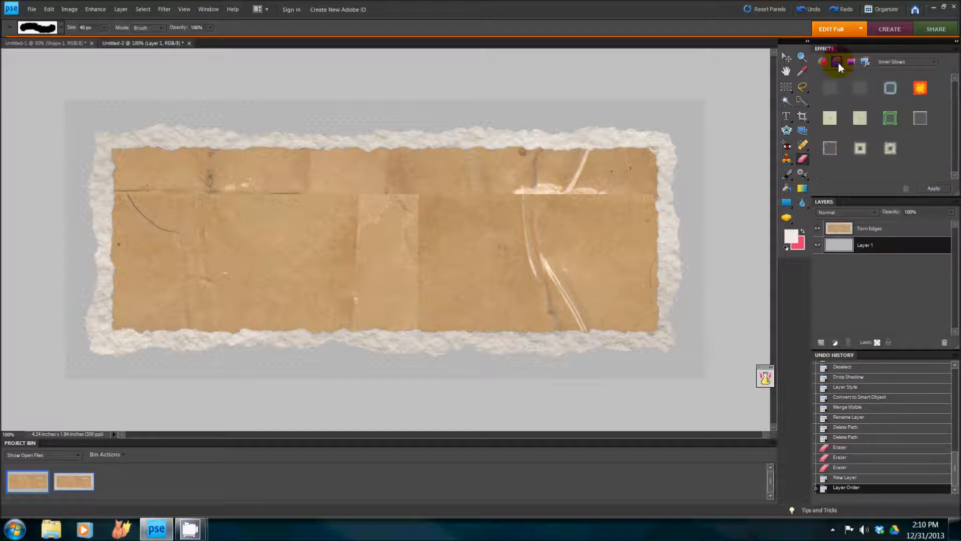
{"action": "left_click", "coordinate": [889, 62]}
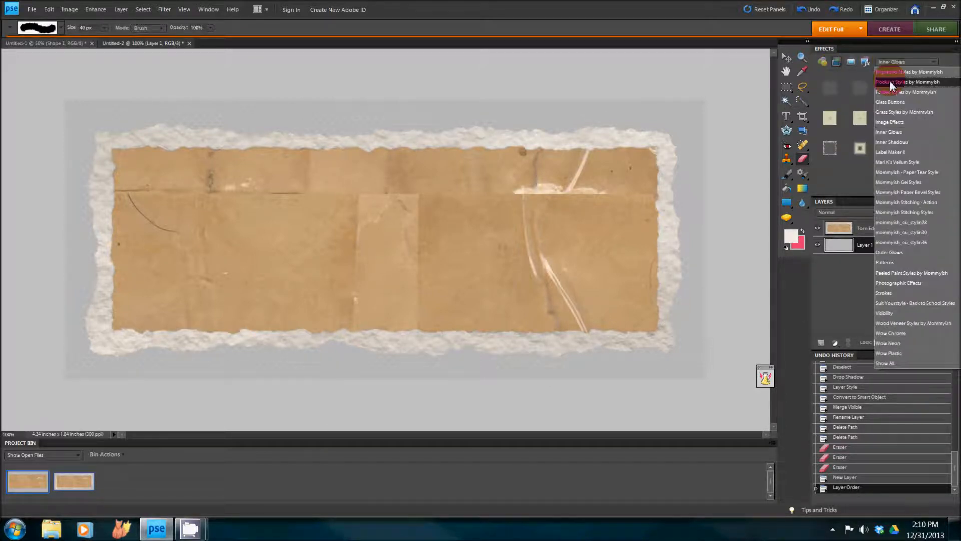
{"action": "left_click", "coordinate": [894, 133]}
{"action": "left_click", "coordinate": [898, 170]}
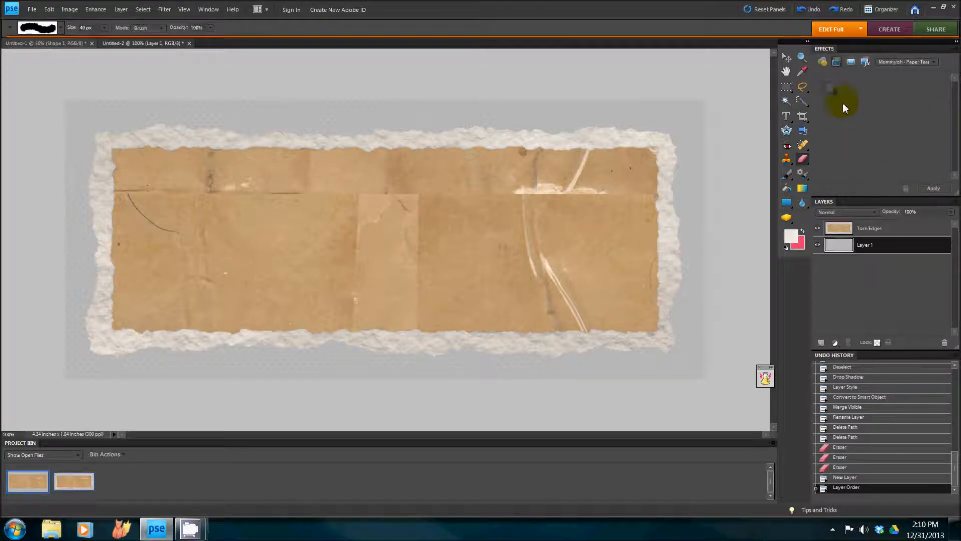
{"action": "double_click", "coordinate": [833, 88]}
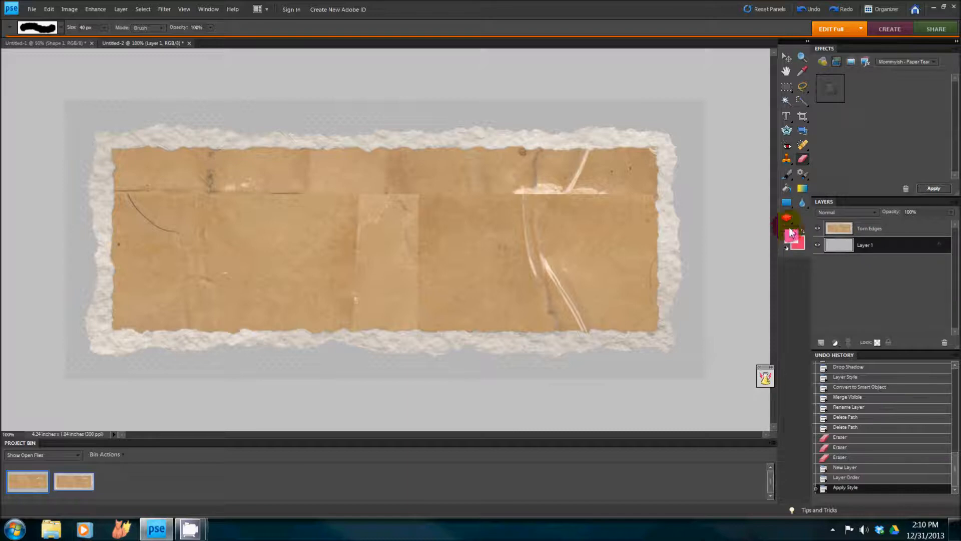
Step: Paint extra torn paper along the lower and upper edges on Layer 1 with the 40 px tear brush
{"action": "left_click", "coordinate": [786, 176]}
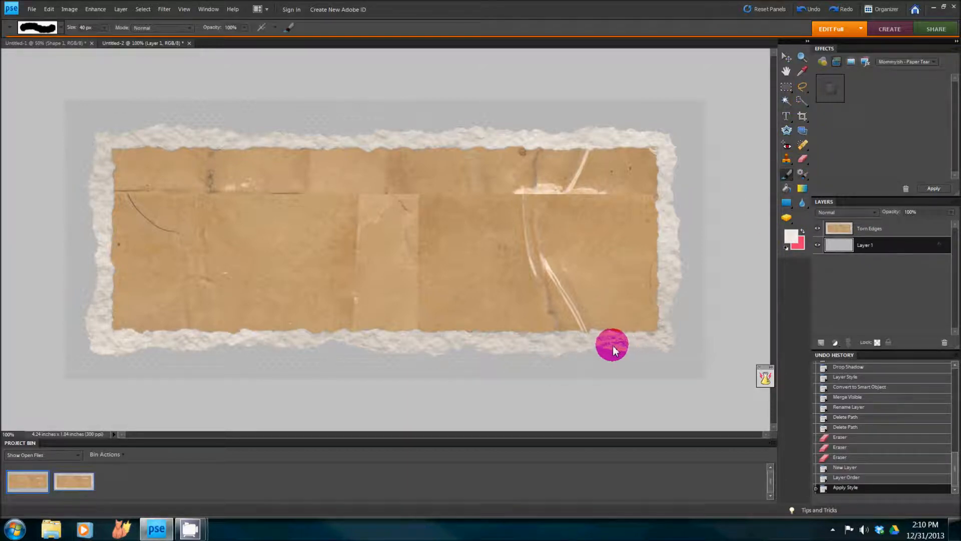
{"action": "left_click", "coordinate": [440, 333]}
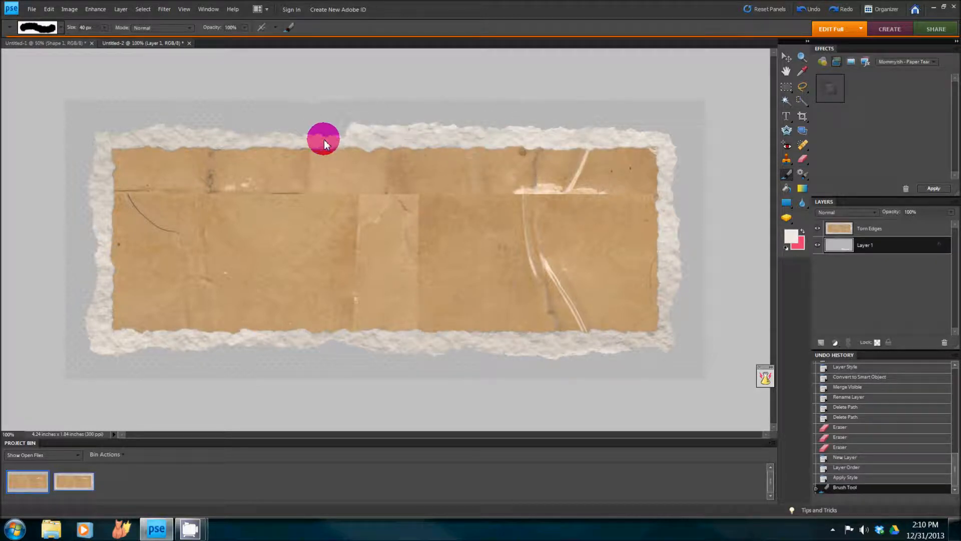
{"action": "left_click", "coordinate": [327, 266]}
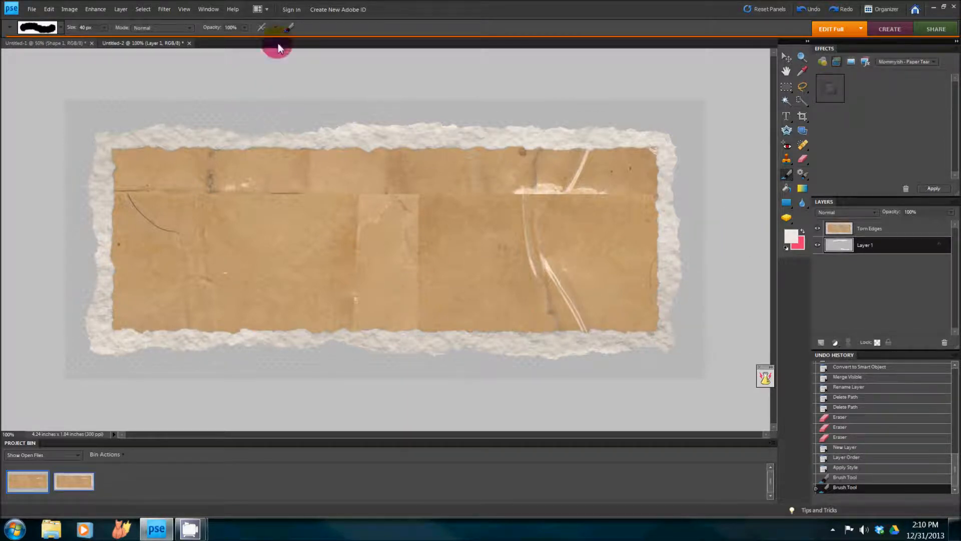
Step: Close the Untitled-2 document without saving and deselect the canvas in Untitled-1
{"action": "left_click", "coordinate": [188, 43]}
{"action": "left_click", "coordinate": [490, 200]}
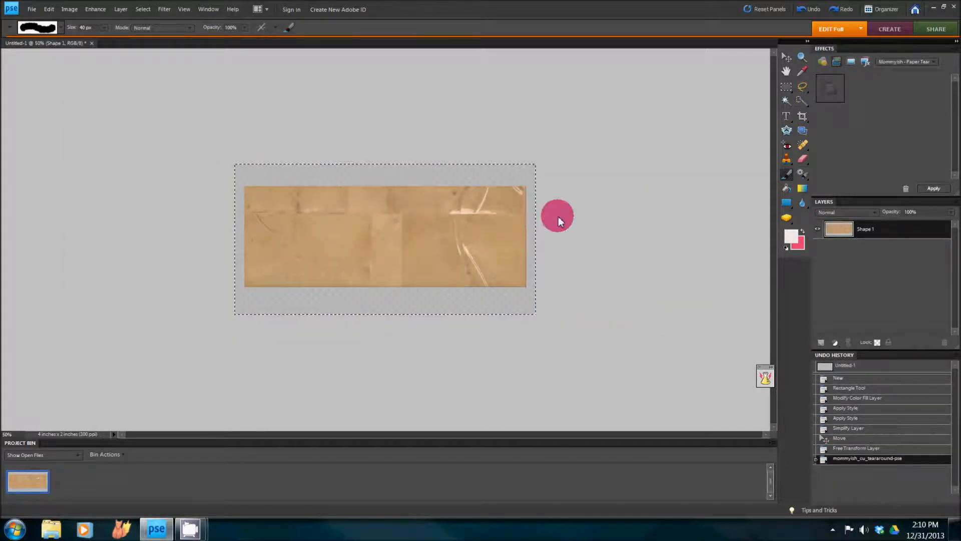
{"action": "key", "text": "ctrl+d"}
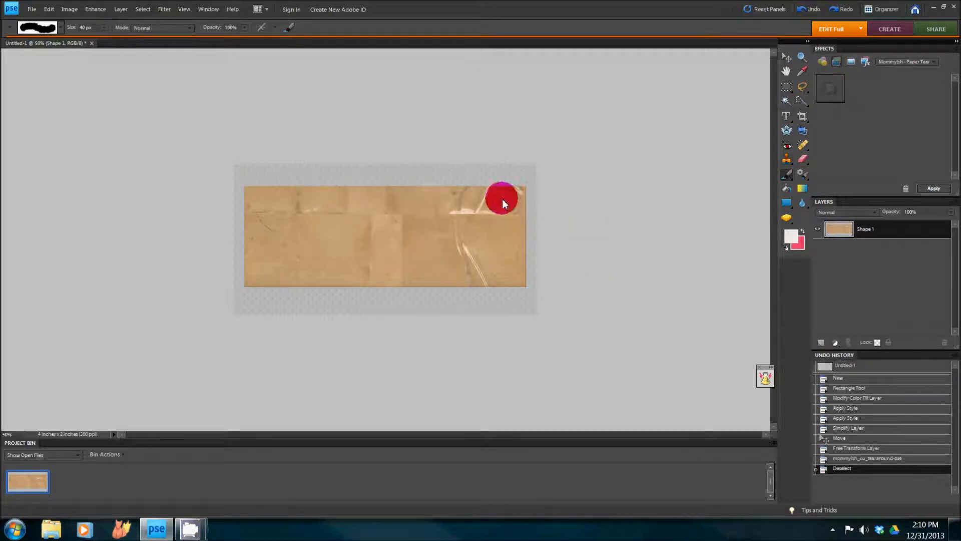
Step: Try painting a torn strip along the lower-left edge of Shape 1 with the larger tear brush, and undo the stroke
{"action": "left_click", "coordinate": [44, 31]}
{"action": "left_click", "coordinate": [18, 70]}
{"action": "left_click_drag", "start_coordinate": [239, 300], "coordinate": [350, 300]}
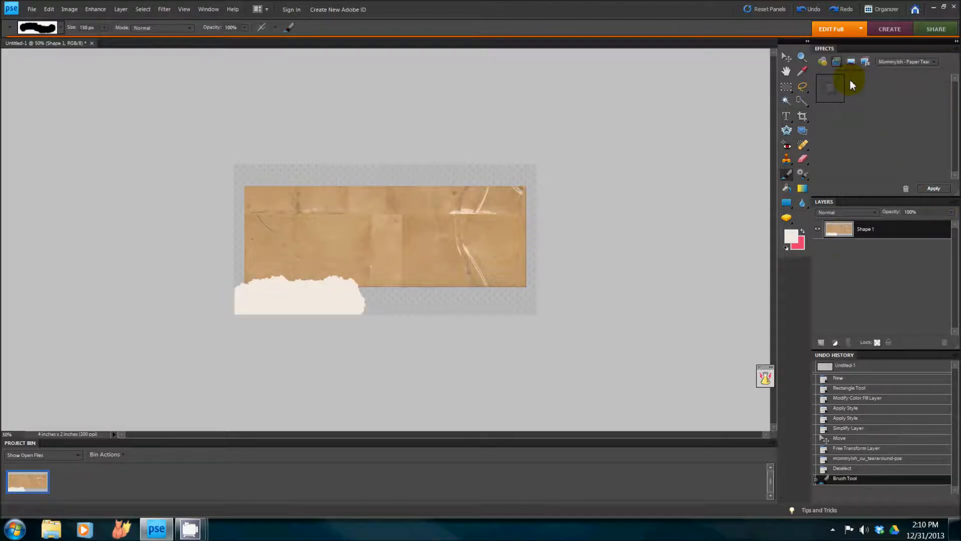
{"action": "left_click", "coordinate": [861, 472]}
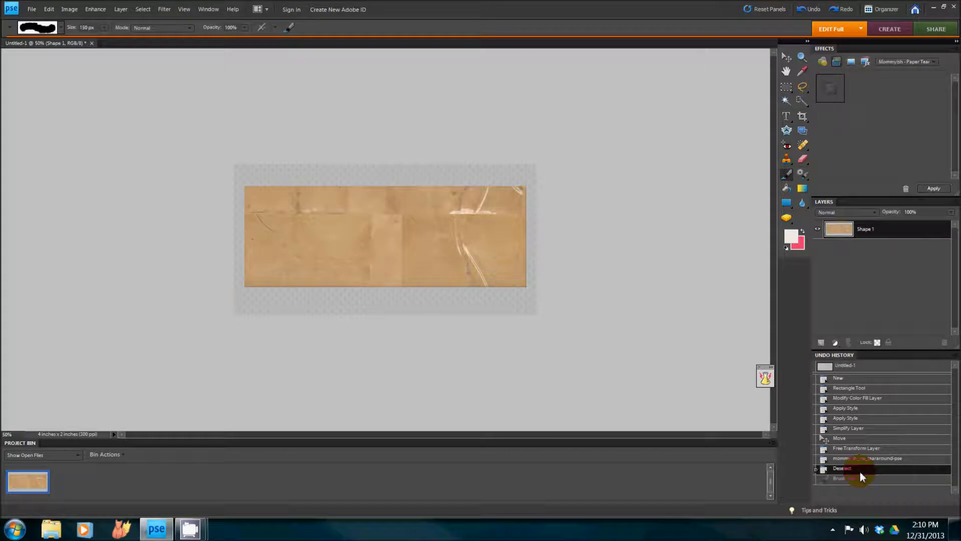
Step: Erase the lower edge of Shape 1 into a ragged tear using the larger 150 px tear brush as the eraser
{"action": "left_click", "coordinate": [802, 160]}
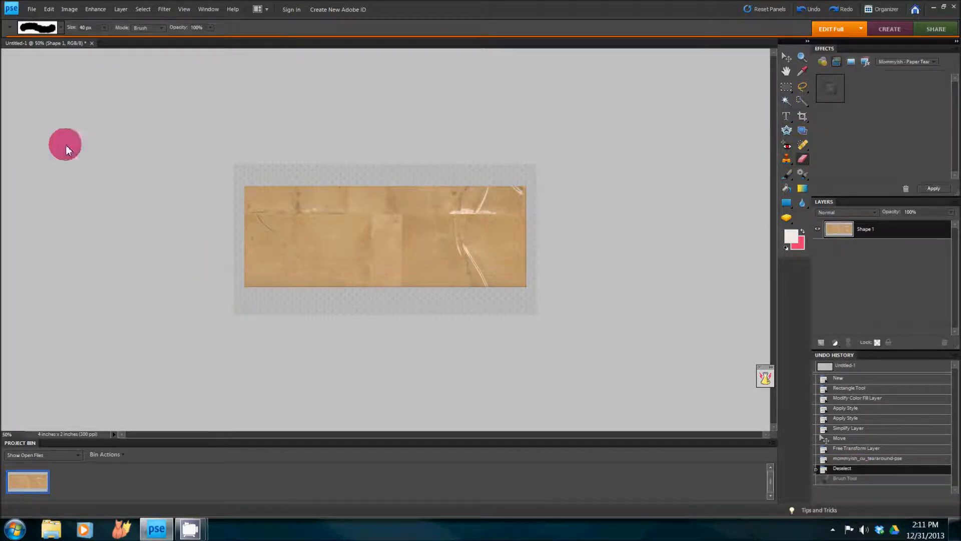
{"action": "left_click", "coordinate": [35, 29]}
{"action": "left_click", "coordinate": [18, 69]}
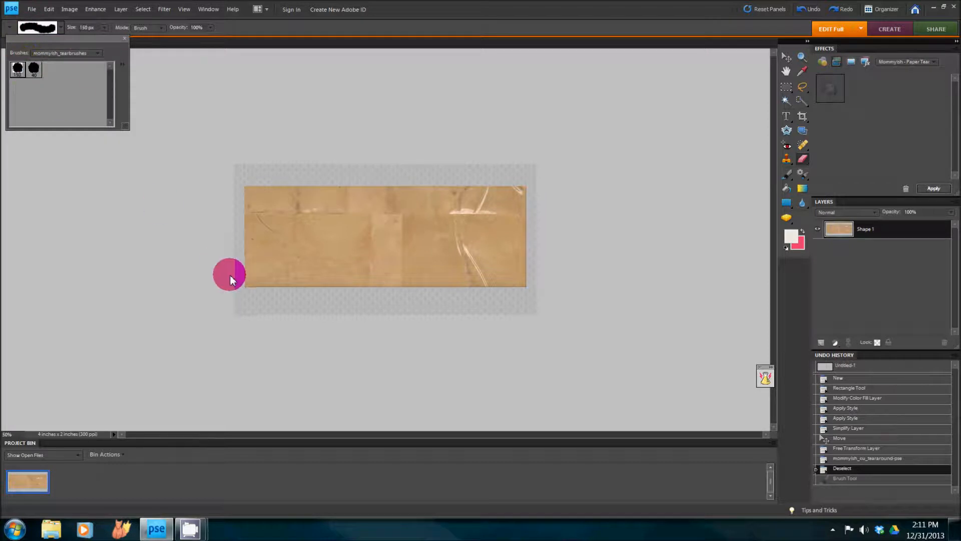
{"action": "mouse_move", "coordinate": [247, 296]}
{"action": "left_mouse_down"}
{"action": "mouse_move", "coordinate": [328, 303]}
{"action": "mouse_move", "coordinate": [543, 287]}
{"action": "mouse_move", "coordinate": [558, 300]}
{"action": "left_mouse_up"}
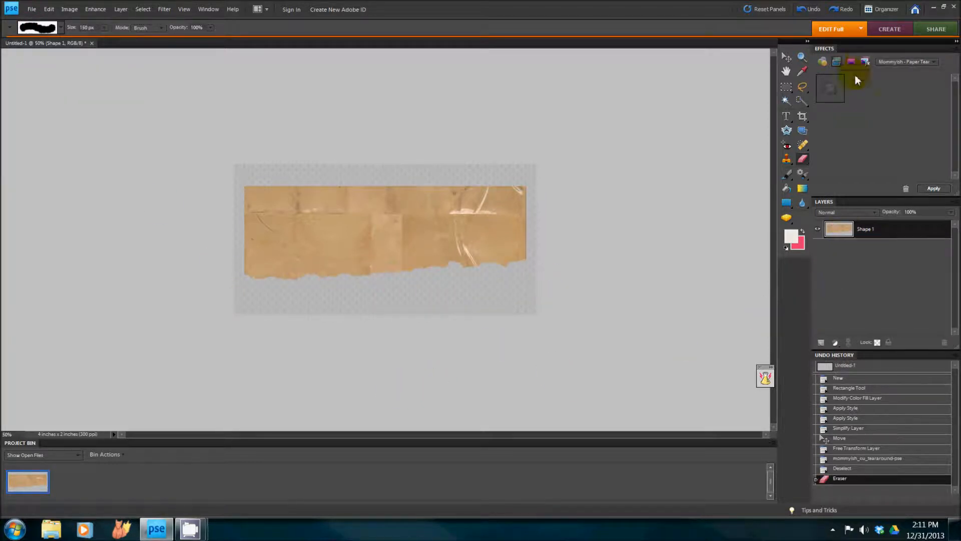
Step: Run the Bottom Tear action on Shape 1 from the photo effects and accept the default style settings
{"action": "left_click", "coordinate": [884, 64]}
{"action": "left_click", "coordinate": [890, 67]}
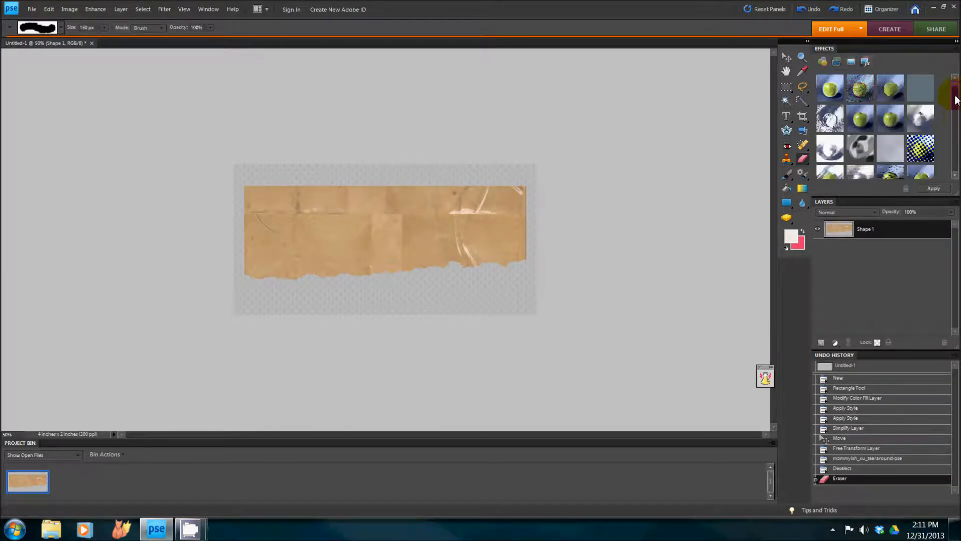
{"action": "left_click_drag", "start_coordinate": [956, 87], "coordinate": [957, 171]}
{"action": "scroll", "coordinate": [901, 141], "scroll_direction": "down", "scroll_amount": 2}
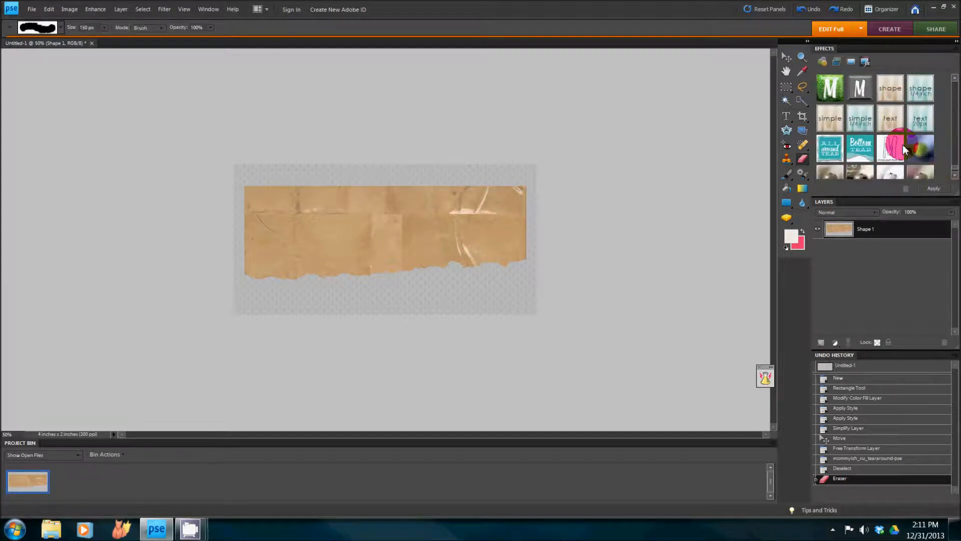
{"action": "scroll", "coordinate": [860, 154], "scroll_direction": "up", "scroll_amount": 1}
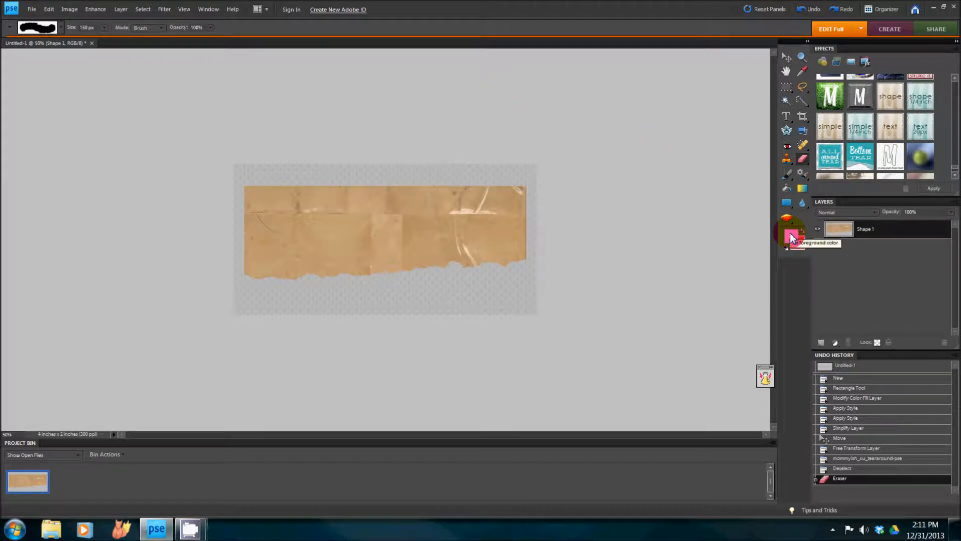
{"action": "double_click", "coordinate": [864, 161]}
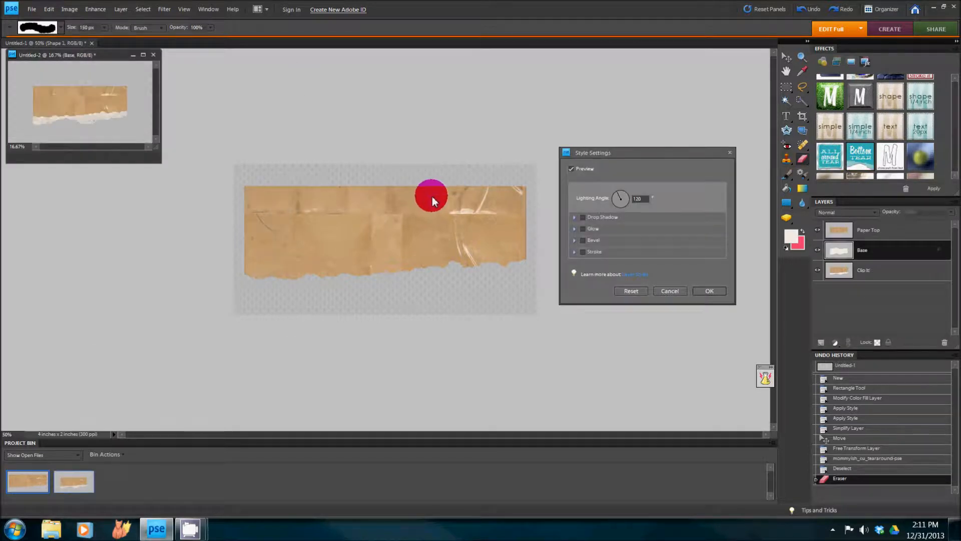
{"action": "left_click", "coordinate": [710, 291]}
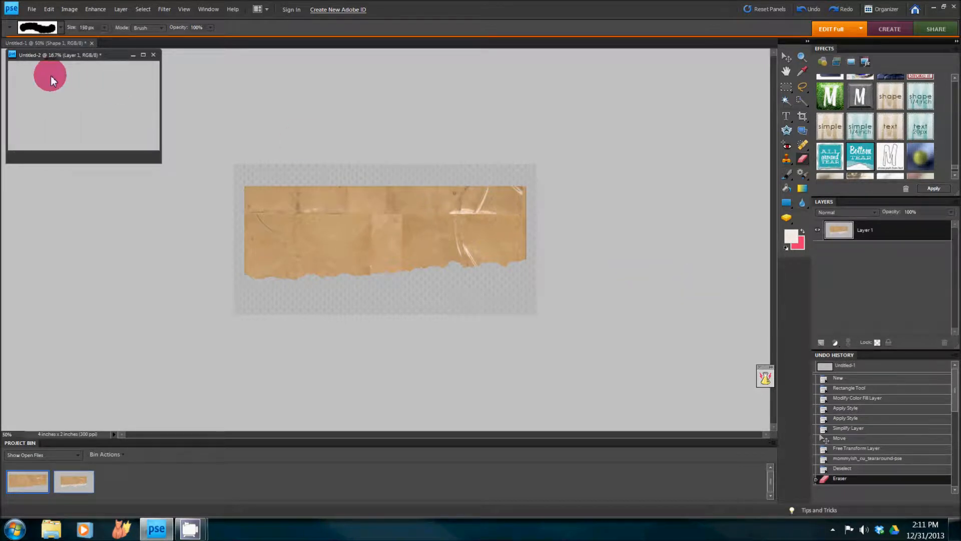
Step: Dock the Untitled-2 document and trim the lower edge of its white torn strip with the 40 px tear brush eraser
{"action": "left_click_drag", "start_coordinate": [65, 60], "coordinate": [150, 44]}
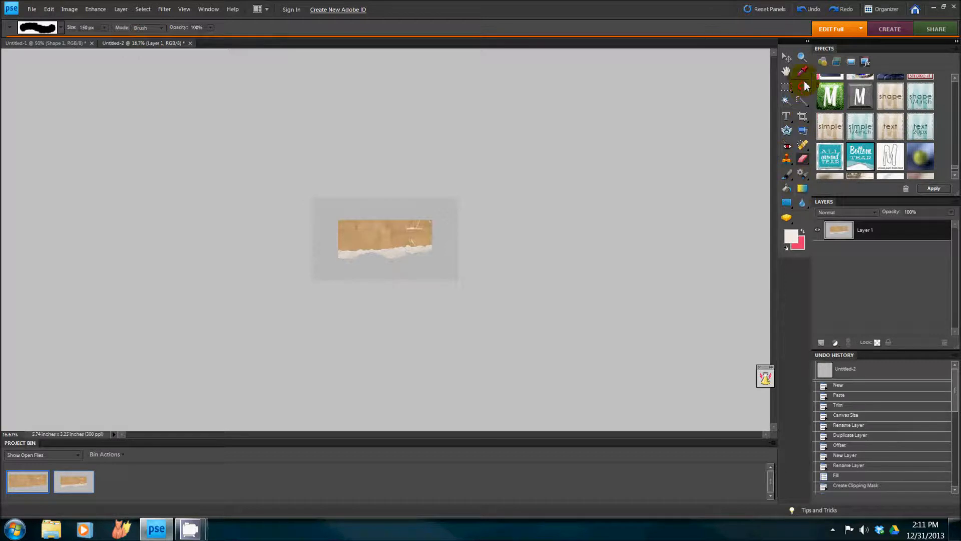
{"action": "left_click", "coordinate": [802, 59]}
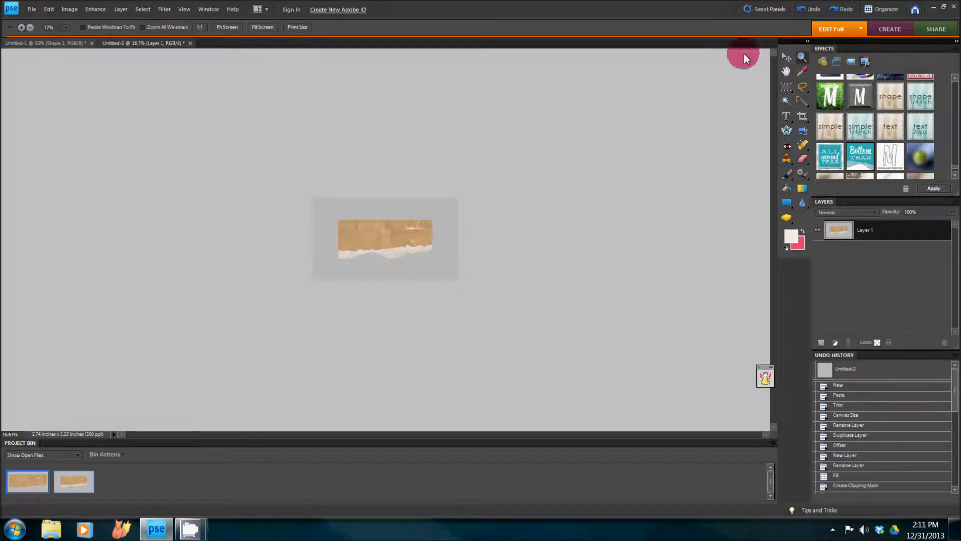
{"action": "left_click", "coordinate": [49, 28]}
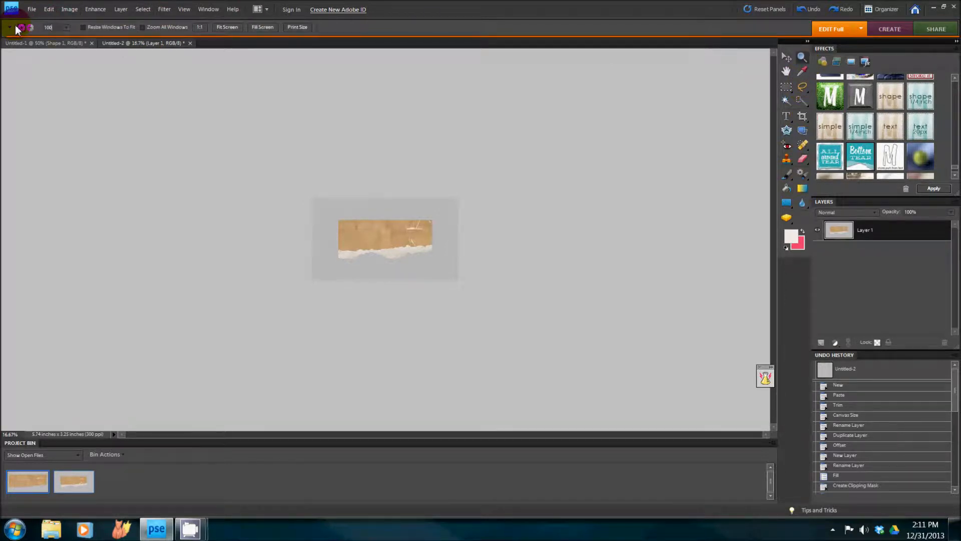
{"action": "key", "text": "Return"}
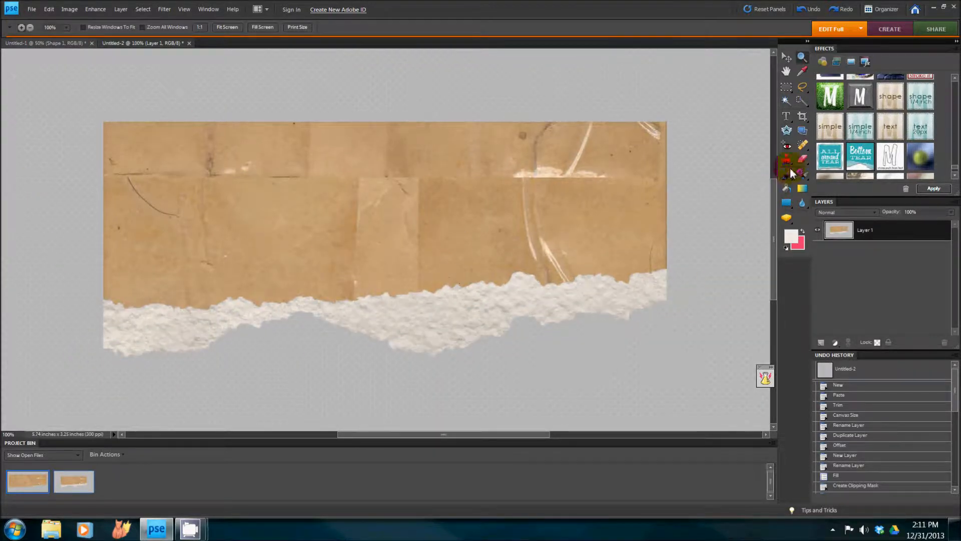
{"action": "left_click", "coordinate": [804, 160]}
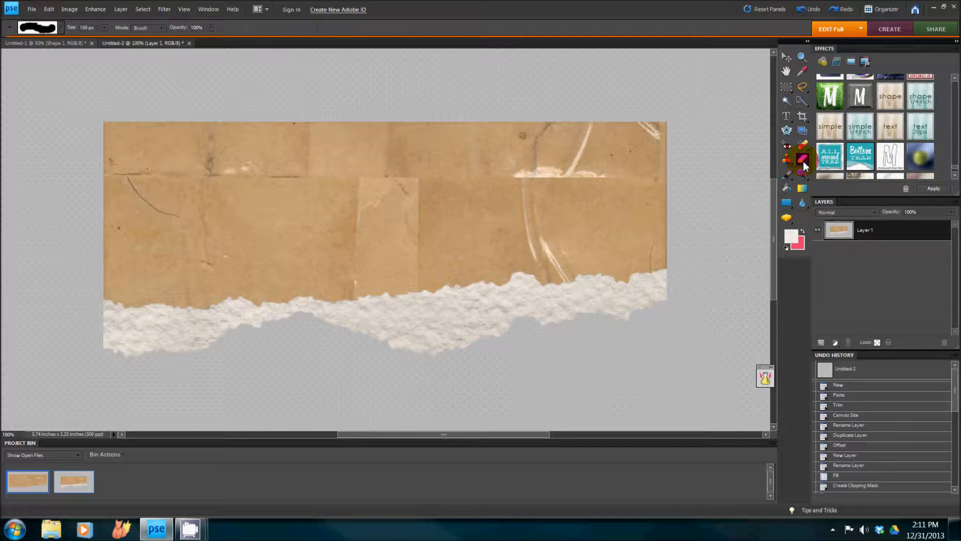
{"action": "left_click", "coordinate": [40, 27]}
{"action": "left_click", "coordinate": [33, 69]}
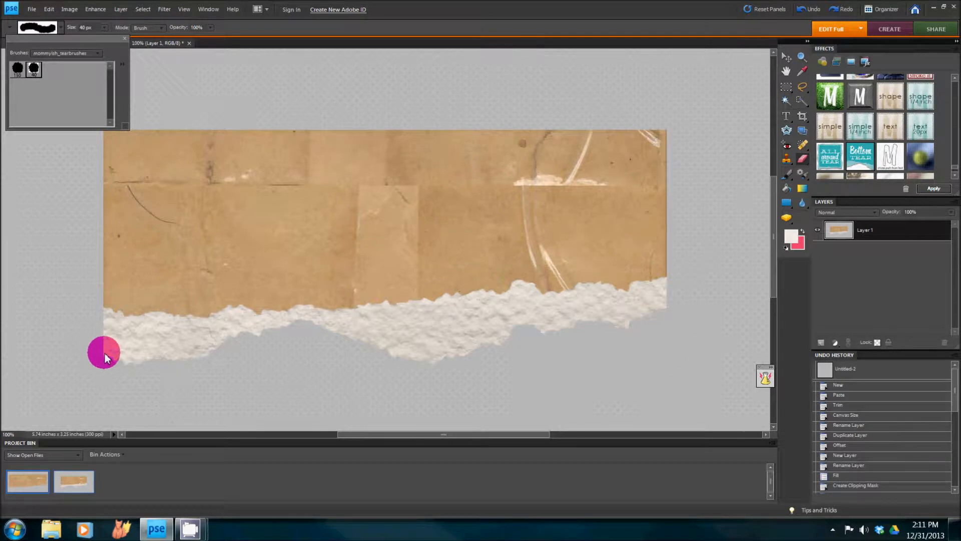
{"action": "mouse_move", "coordinate": [324, 343]}
{"action": "left_mouse_down"}
{"action": "mouse_move", "coordinate": [498, 352]}
{"action": "mouse_move", "coordinate": [391, 363]}
{"action": "mouse_move", "coordinate": [410, 363]}
{"action": "mouse_move", "coordinate": [529, 327]}
{"action": "mouse_move", "coordinate": [568, 332]}
{"action": "mouse_move", "coordinate": [526, 322]}
{"action": "mouse_move", "coordinate": [534, 320]}
{"action": "mouse_move", "coordinate": [637, 328]}
{"action": "mouse_move", "coordinate": [684, 315]}
{"action": "left_mouse_up"}
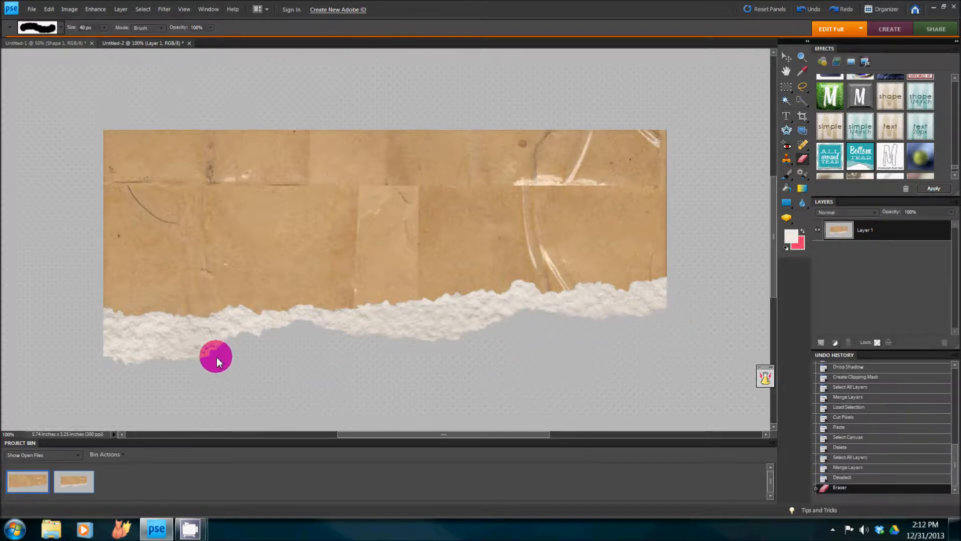
{"action": "left_click_drag", "start_coordinate": [100, 368], "coordinate": [315, 391]}
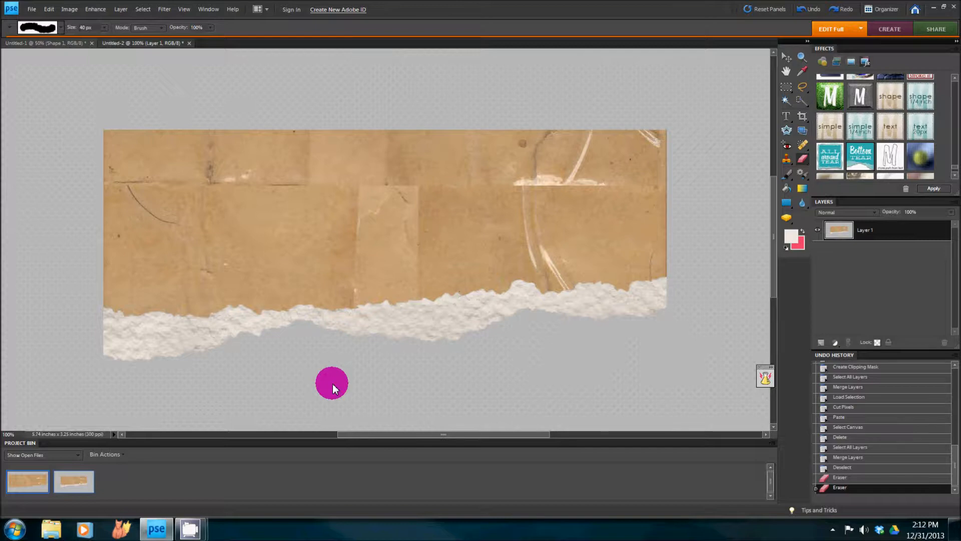
Step: Close Untitled-2 without saving, and erase the lower-right edge of the deselected Shape 1 with the 40 px tear brush
{"action": "left_click", "coordinate": [189, 44]}
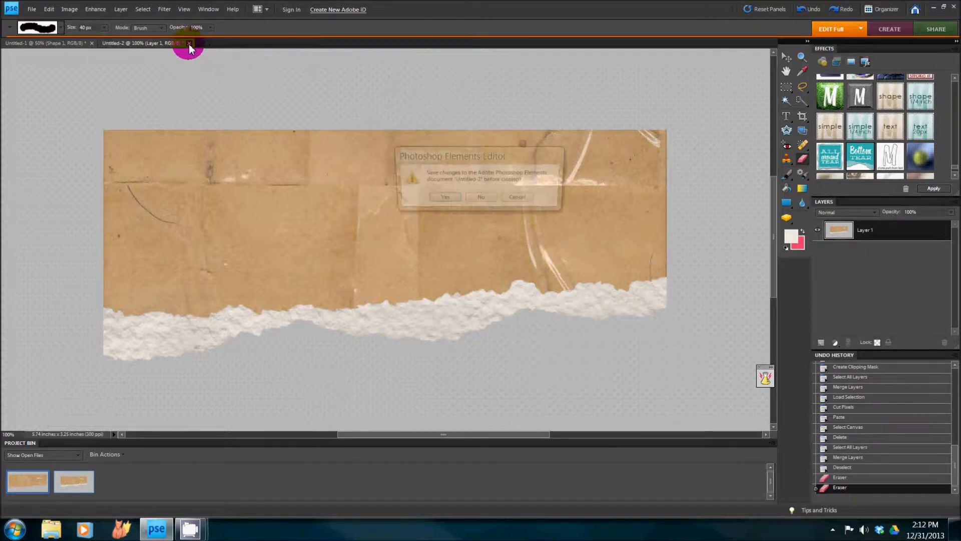
{"action": "left_click", "coordinate": [479, 196]}
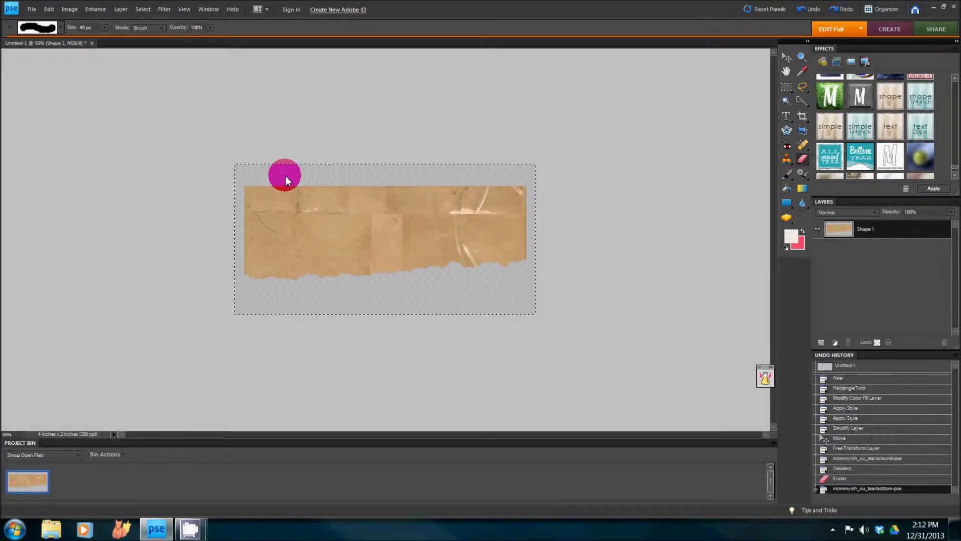
{"action": "key", "text": "ctrl+d"}
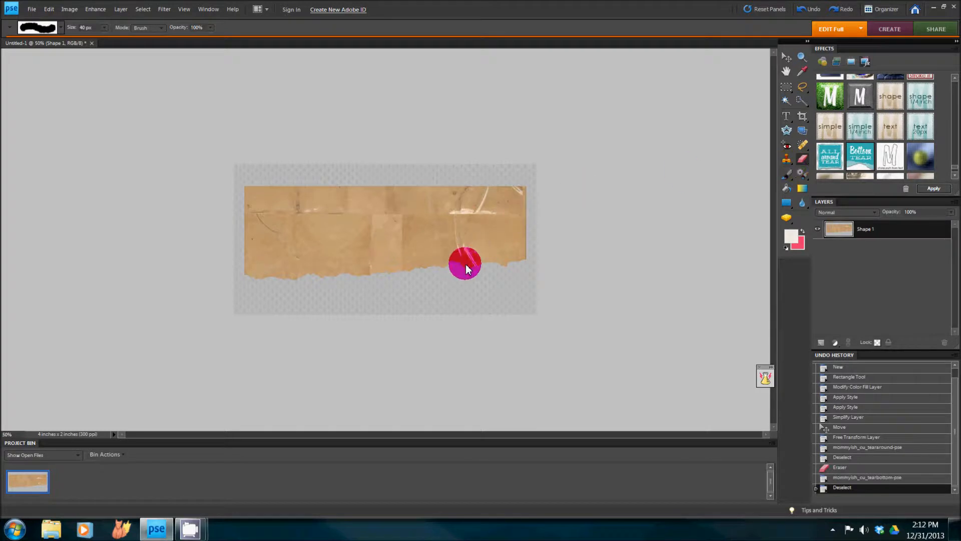
{"action": "mouse_move", "coordinate": [474, 264]}
{"action": "left_mouse_down"}
{"action": "mouse_move", "coordinate": [546, 255]}
{"action": "mouse_move", "coordinate": [477, 266]}
{"action": "mouse_move", "coordinate": [529, 254]}
{"action": "mouse_move", "coordinate": [494, 276]}
{"action": "left_mouse_up"}
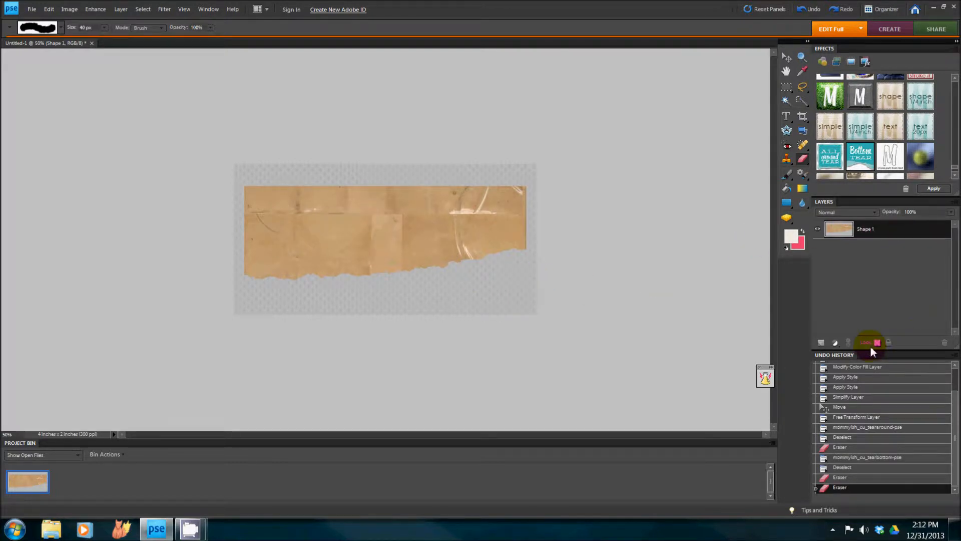
Step: Add a new layer beneath Shape 1 and set the foreground colour to light beige (#e0cfb9)
{"action": "left_click", "coordinate": [823, 342]}
{"action": "left_click_drag", "start_coordinate": [884, 231], "coordinate": [882, 251]}
{"action": "left_click", "coordinate": [792, 236]}
{"action": "left_click", "coordinate": [353, 244]}
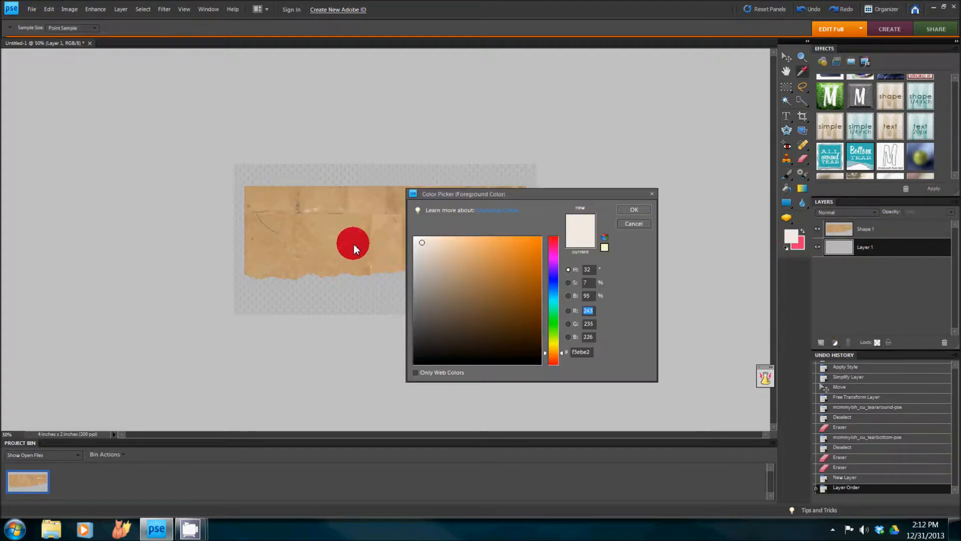
{"action": "left_click", "coordinate": [435, 252]}
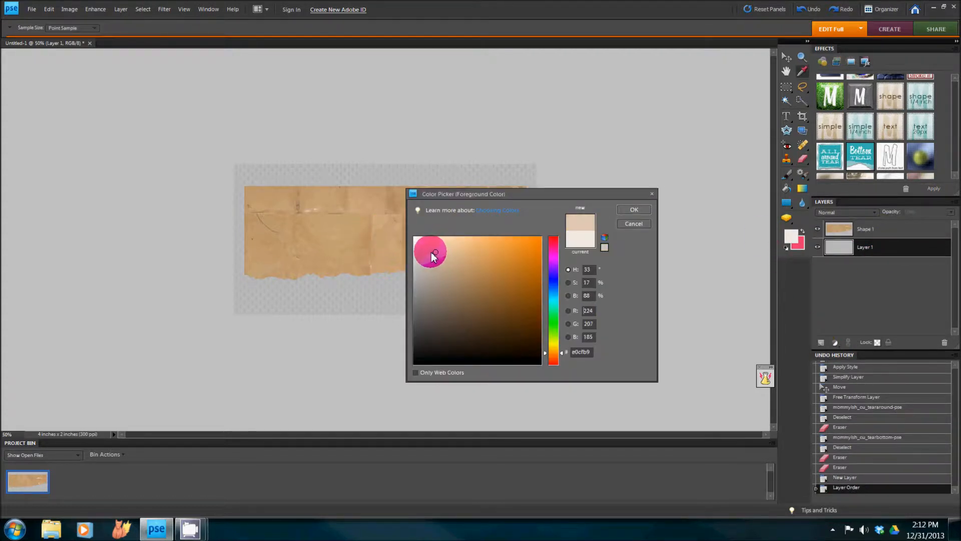
{"action": "left_click", "coordinate": [617, 210]}
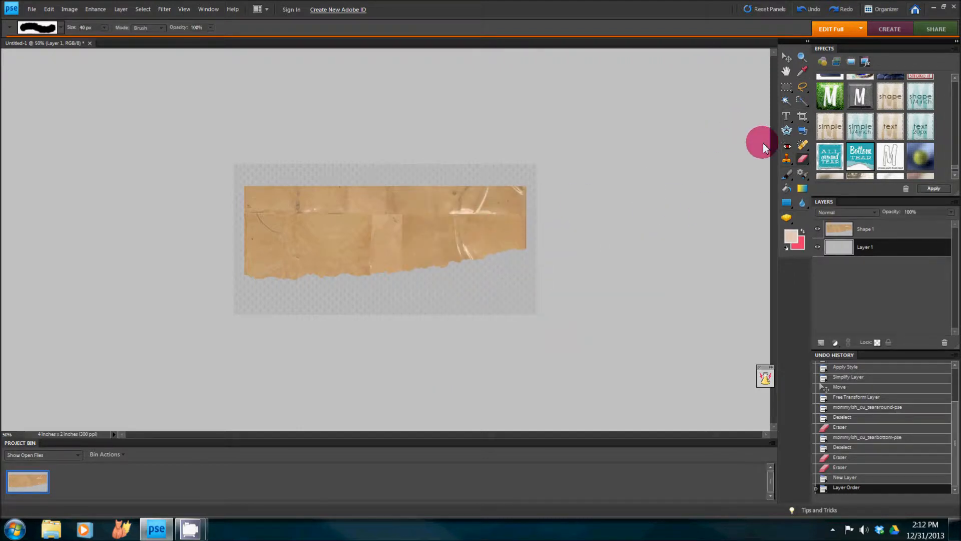
Step: Paint a beige strip along the torn lower edge on Layer 1 with the tear brush at 75 px
{"action": "left_click", "coordinate": [786, 173]}
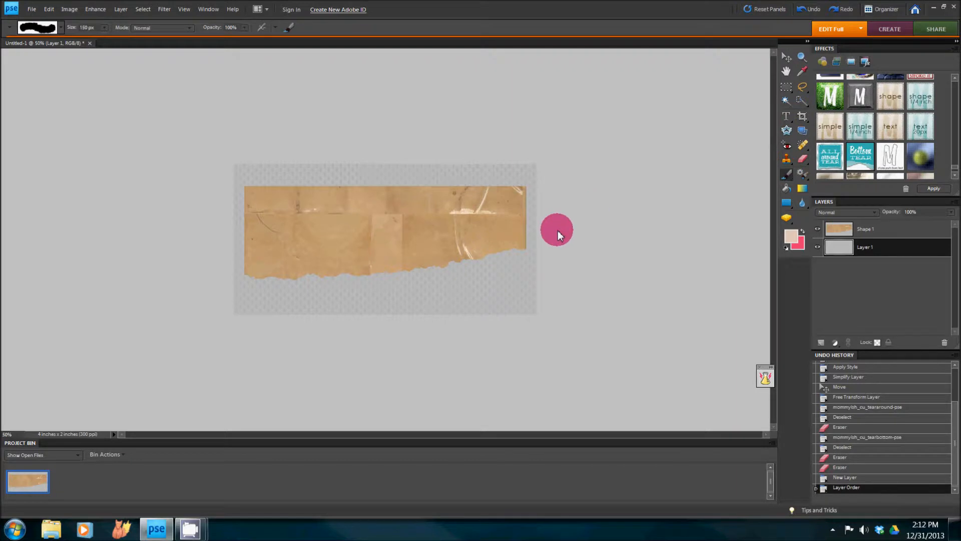
{"action": "left_click", "coordinate": [96, 27]}
{"action": "type", "text": "75"}
{"action": "mouse_move", "coordinate": [516, 257]}
{"action": "left_mouse_down"}
{"action": "mouse_move", "coordinate": [251, 290]}
{"action": "mouse_move", "coordinate": [250, 274]}
{"action": "mouse_move", "coordinate": [258, 295]}
{"action": "left_mouse_up"}
{"action": "mouse_move", "coordinate": [319, 277]}
{"action": "left_mouse_down"}
{"action": "mouse_move", "coordinate": [517, 247]}
{"action": "mouse_move", "coordinate": [440, 247]}
{"action": "mouse_move", "coordinate": [451, 244]}
{"action": "left_mouse_up"}
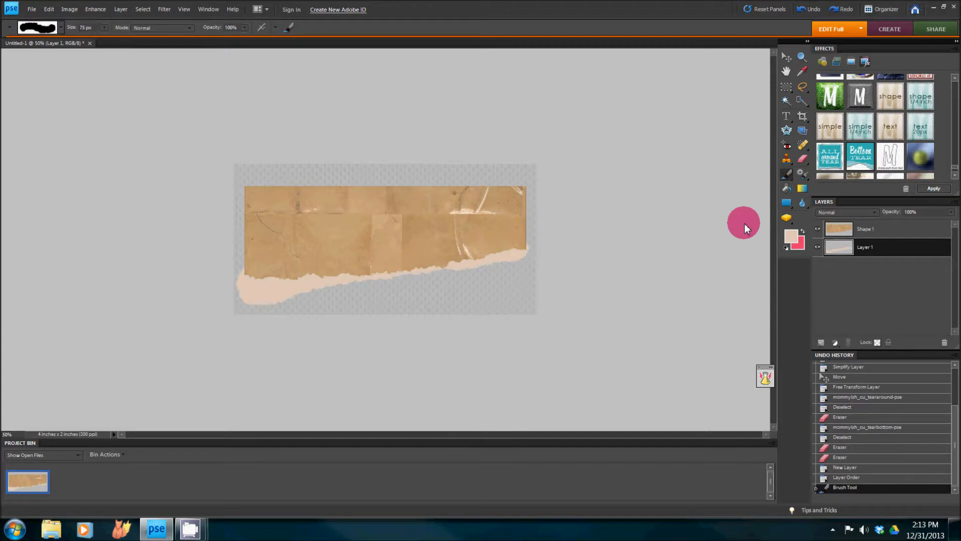
Step: Delete the beige paint that extends past the paper's right edge on Layer 1 using a rectangular selection, and deselect
{"action": "left_click", "coordinate": [800, 59]}
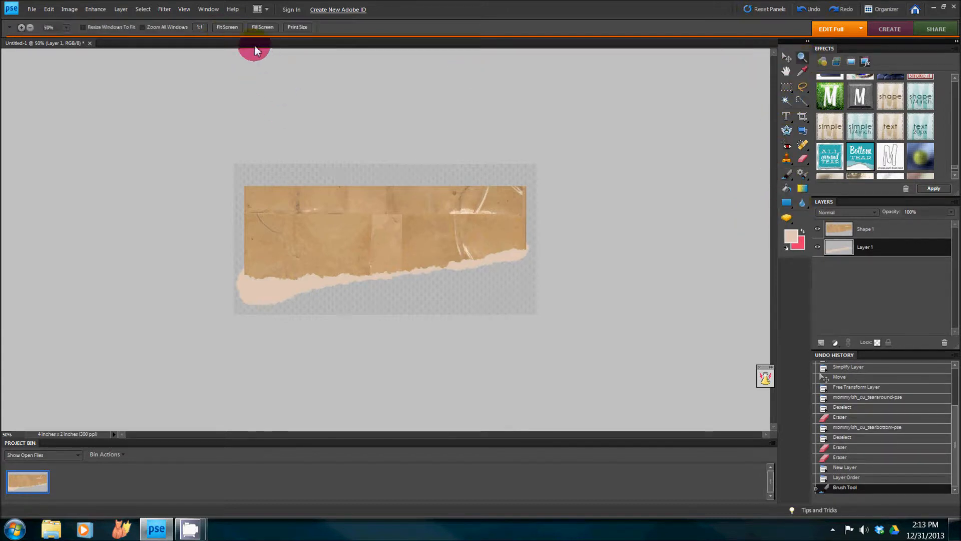
{"action": "left_click", "coordinate": [228, 27]}
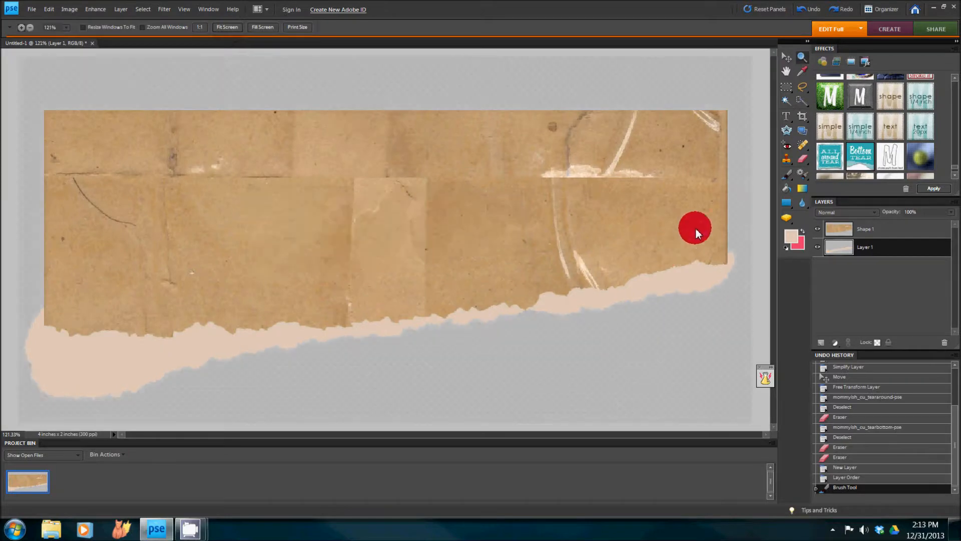
{"action": "left_click", "coordinate": [786, 88]}
{"action": "left_click_drag", "start_coordinate": [751, 56], "coordinate": [730, 356]}
{"action": "key", "text": "Delete"}
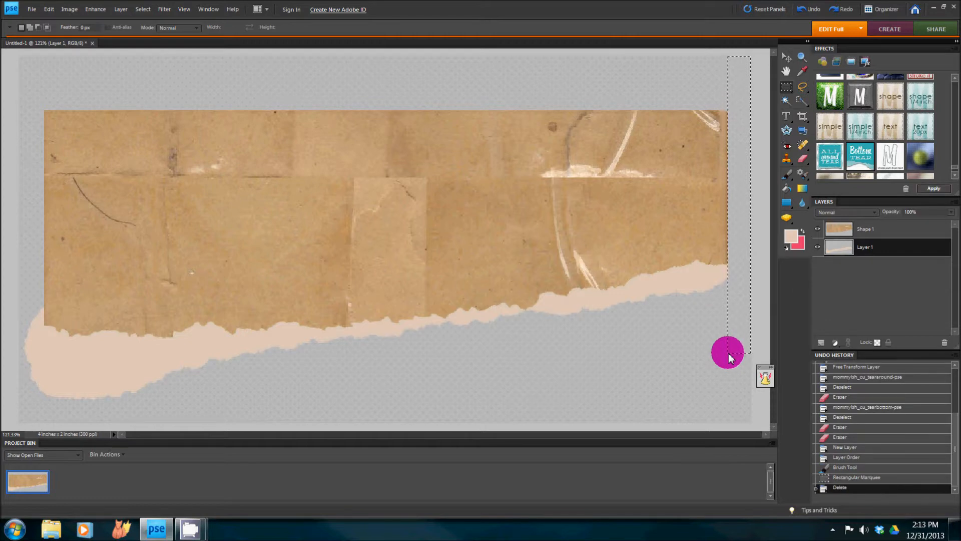
{"action": "left_click", "coordinate": [253, 243]}
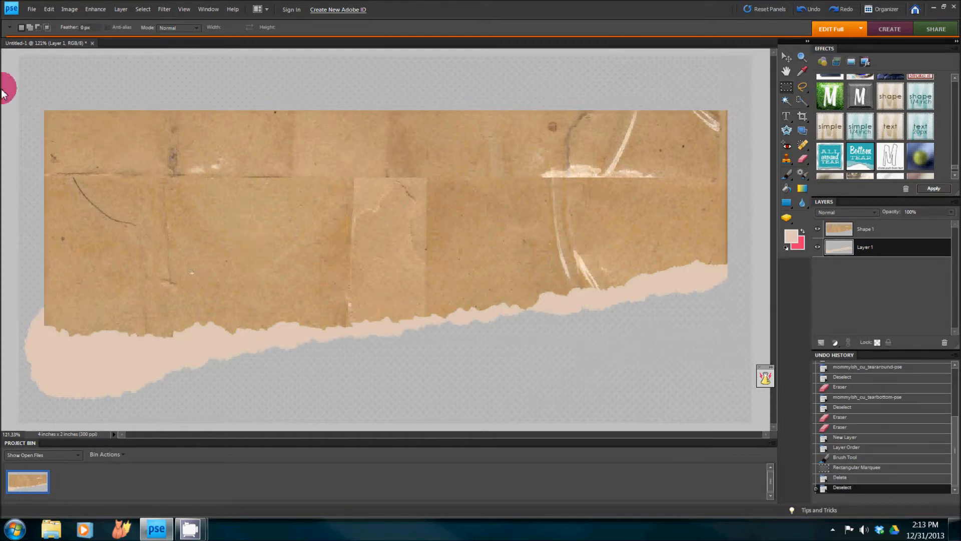
Step: Delete the beige paint that extends past the paper's left edge with a rectangular selection, and deselect
{"action": "left_click_drag", "start_coordinate": [18, 123], "coordinate": [44, 429]}
{"action": "key", "text": "Delete"}
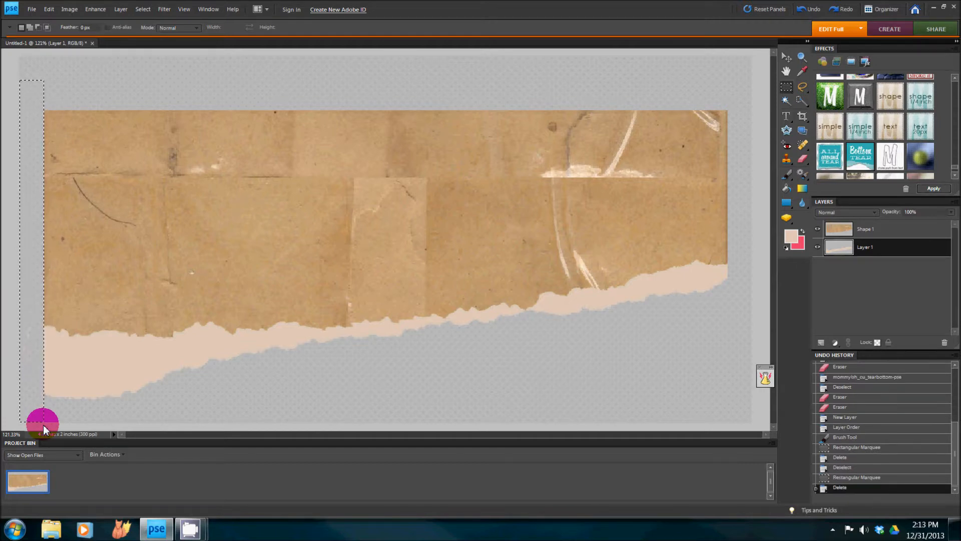
{"action": "left_click", "coordinate": [60, 405]}
Step: Apply the Mommyish - Paper Tear Style to Layer 1 and make Shape 1 the active layer
{"action": "left_click", "coordinate": [836, 61]}
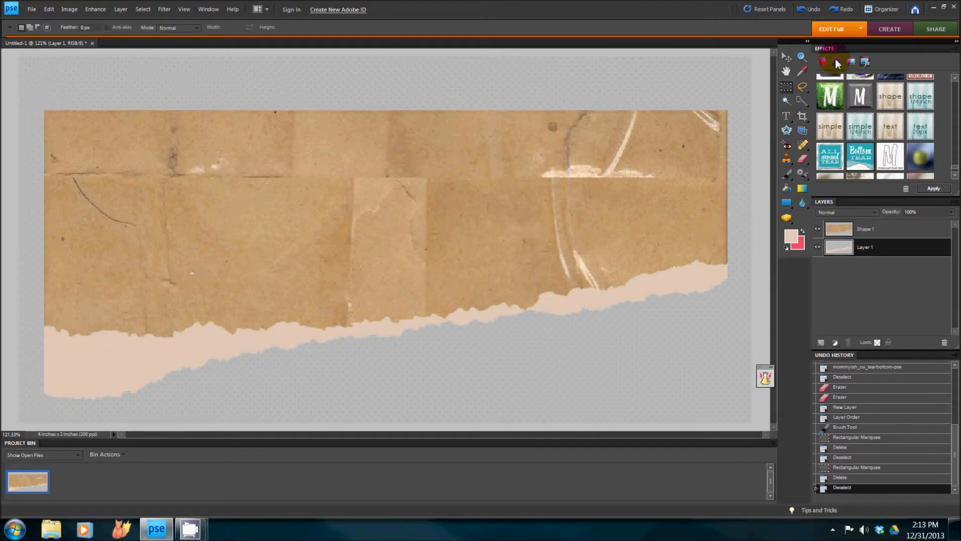
{"action": "double_click", "coordinate": [833, 89]}
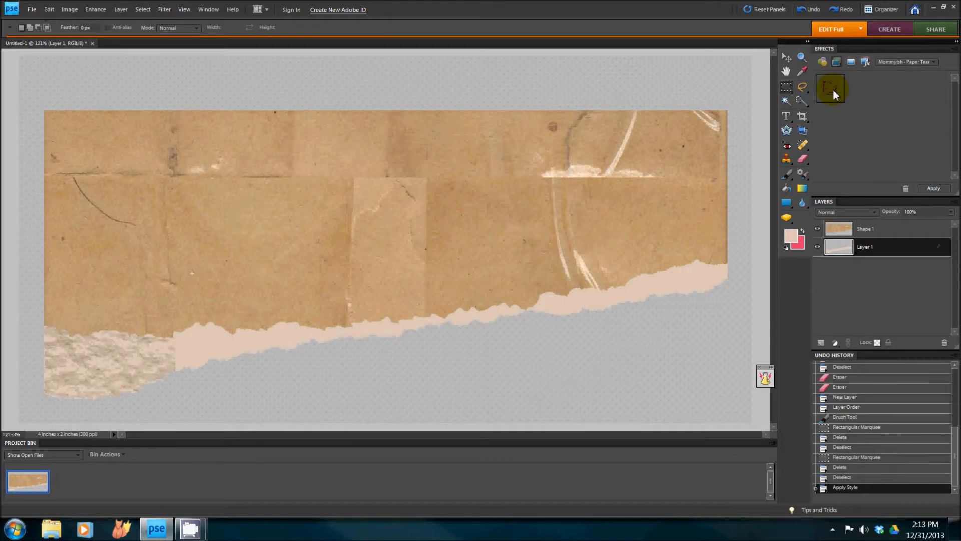
{"action": "left_click", "coordinate": [906, 226]}
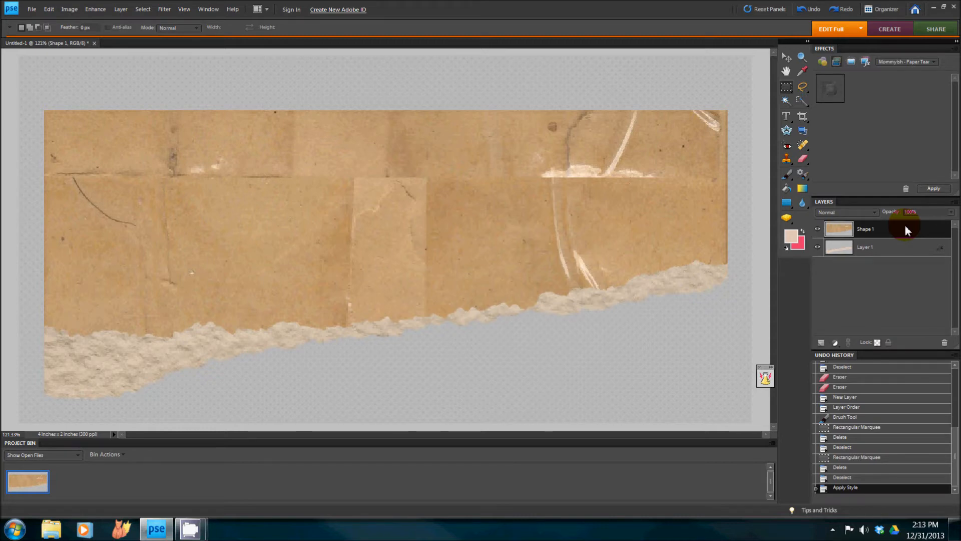
{"action": "left_click", "coordinate": [337, 216]}
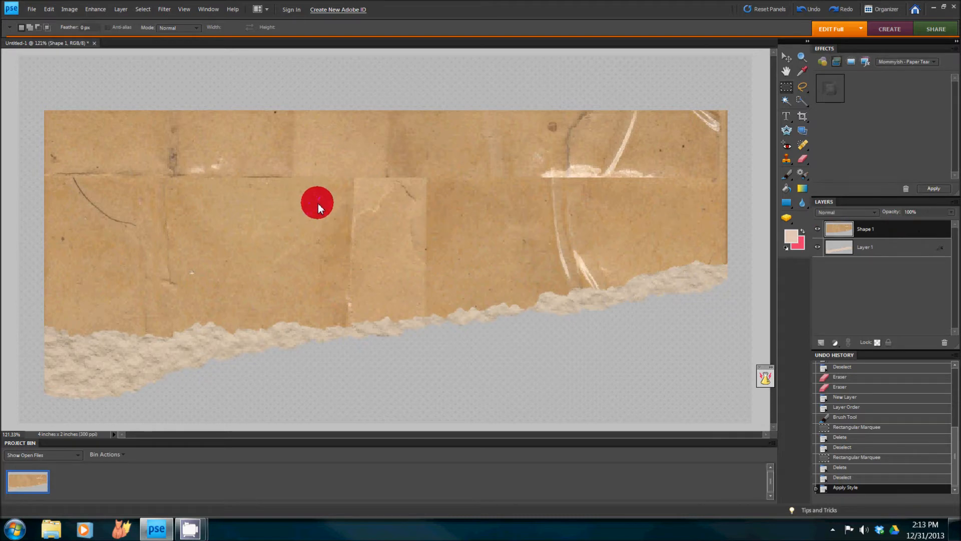